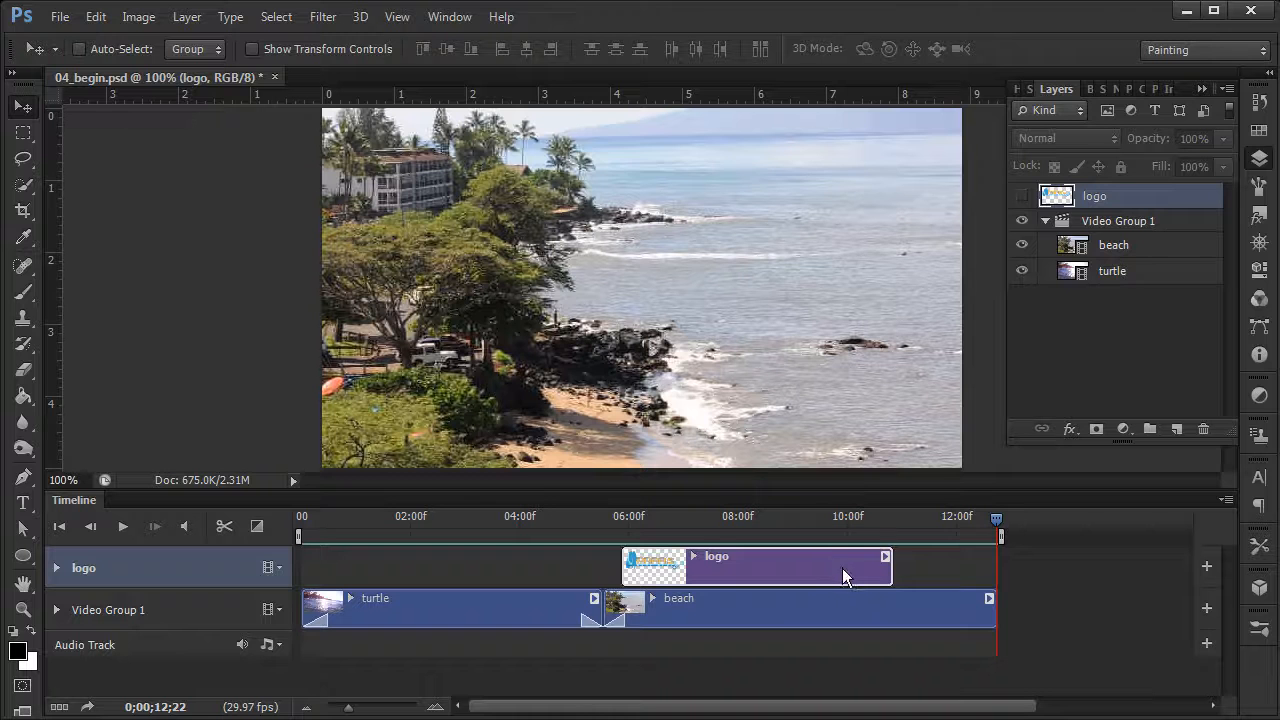
Step: Make the logo layer visible, display a frame that contains it, and convert the layer to a Smart Object
click(1022, 197)
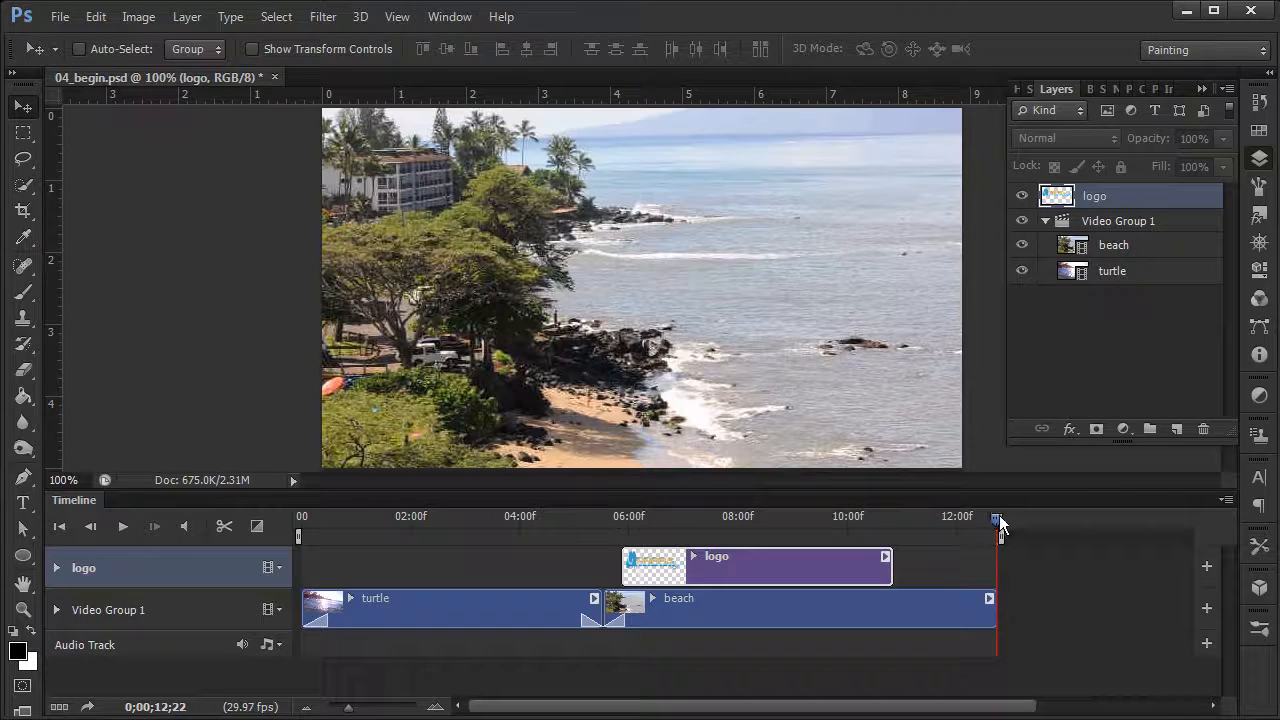
drag(994, 518, 720, 518)
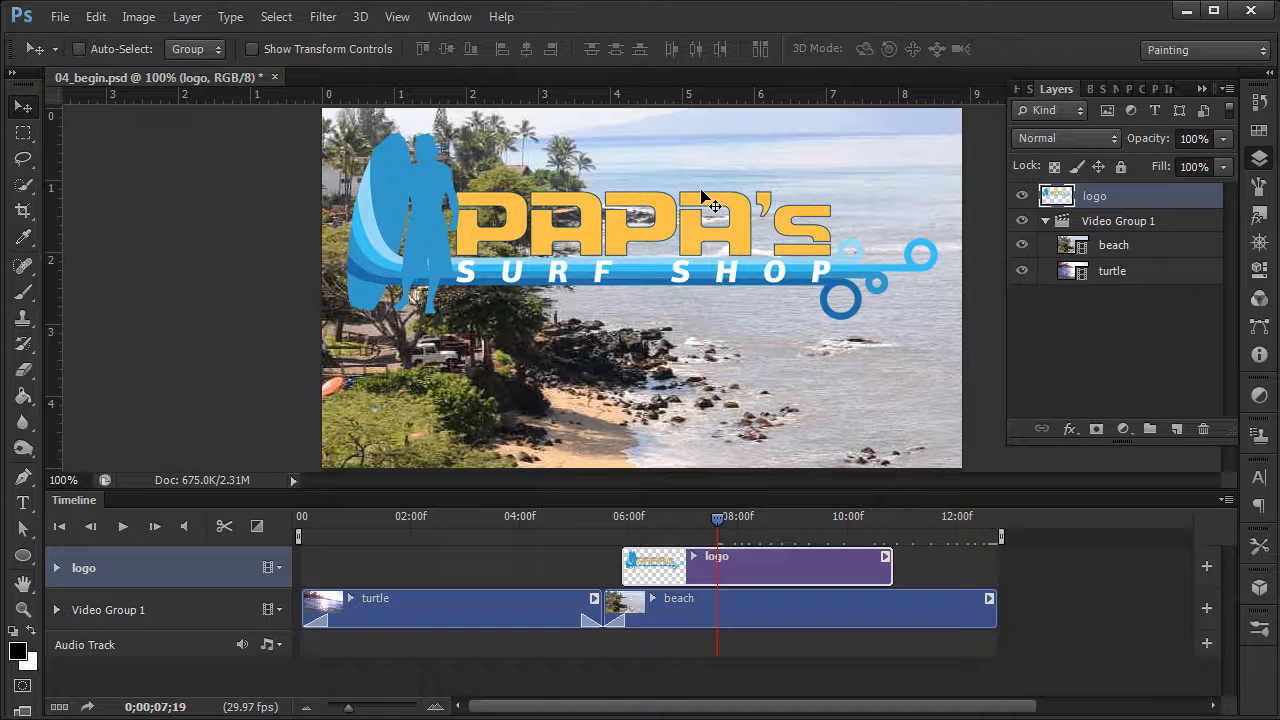
right_click(1130, 200)
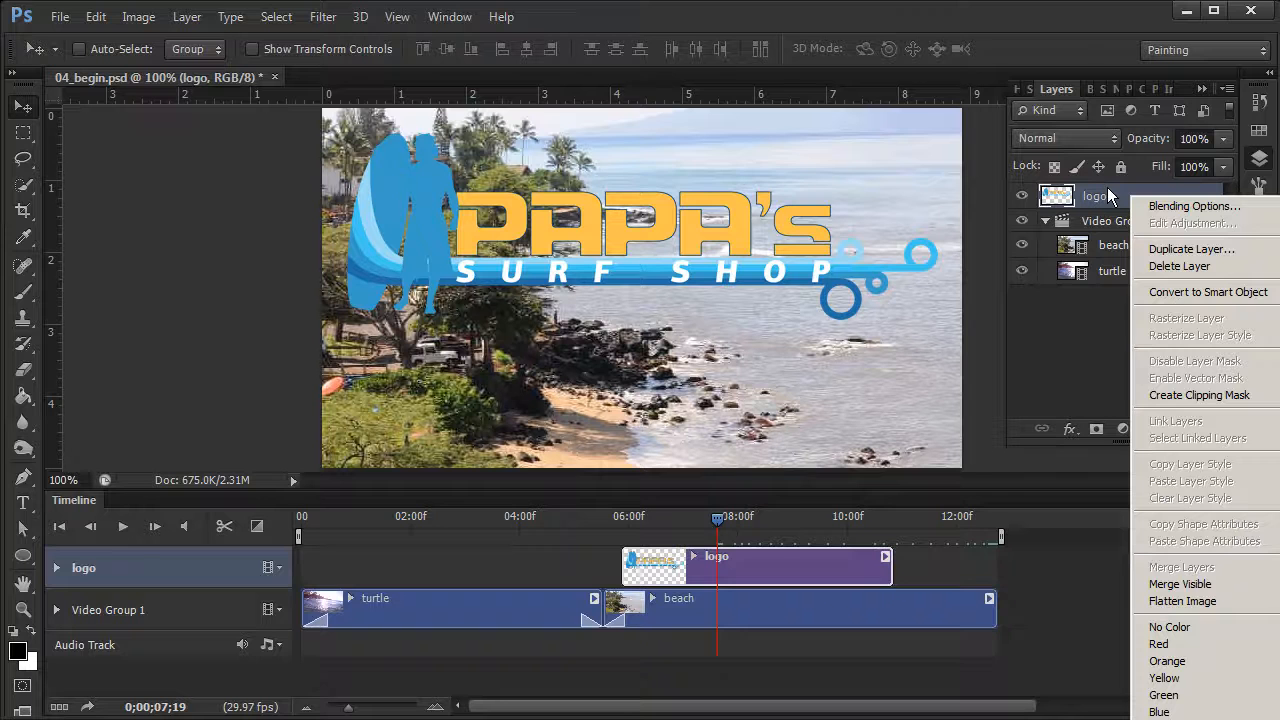
click(1187, 290)
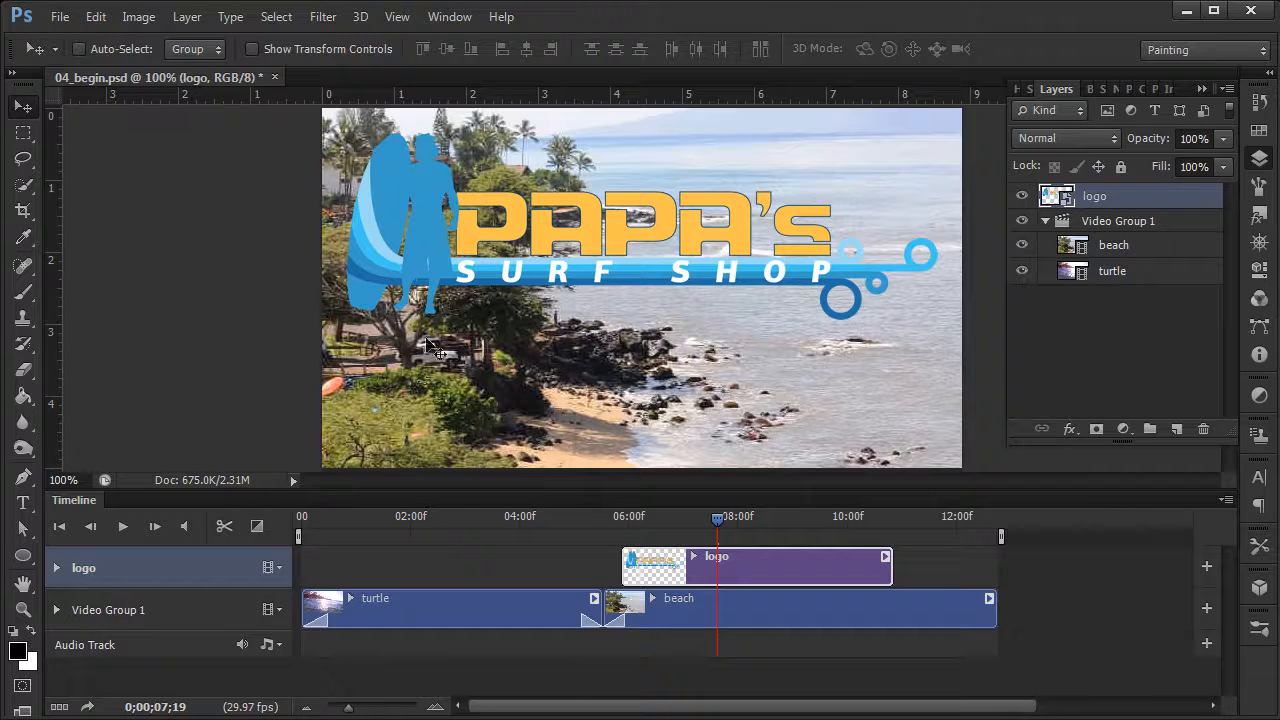
Step: Reveal the logo track's keyframe properties and position the playhead at 0;00;07;21
click(57, 567)
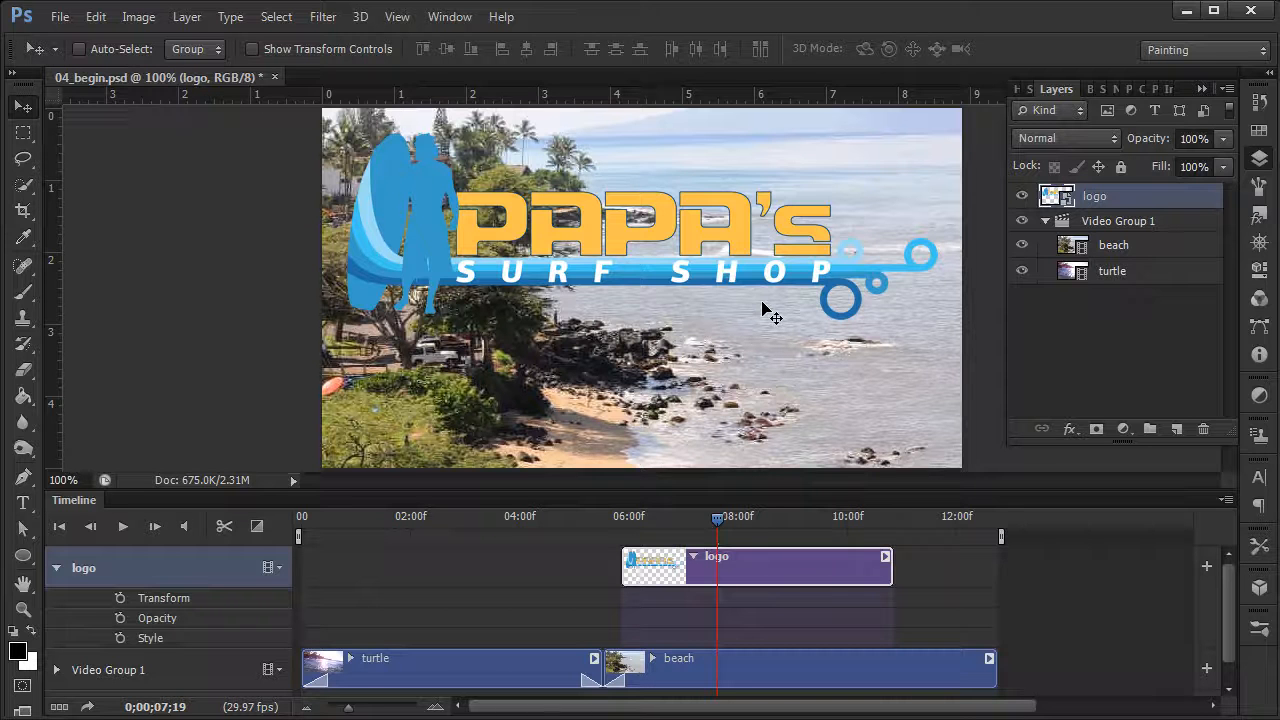
click(717, 522)
mouse_move(717, 522)
mouse_down()
mouse_move(697, 521)
mouse_move(727, 520)
mouse_up()
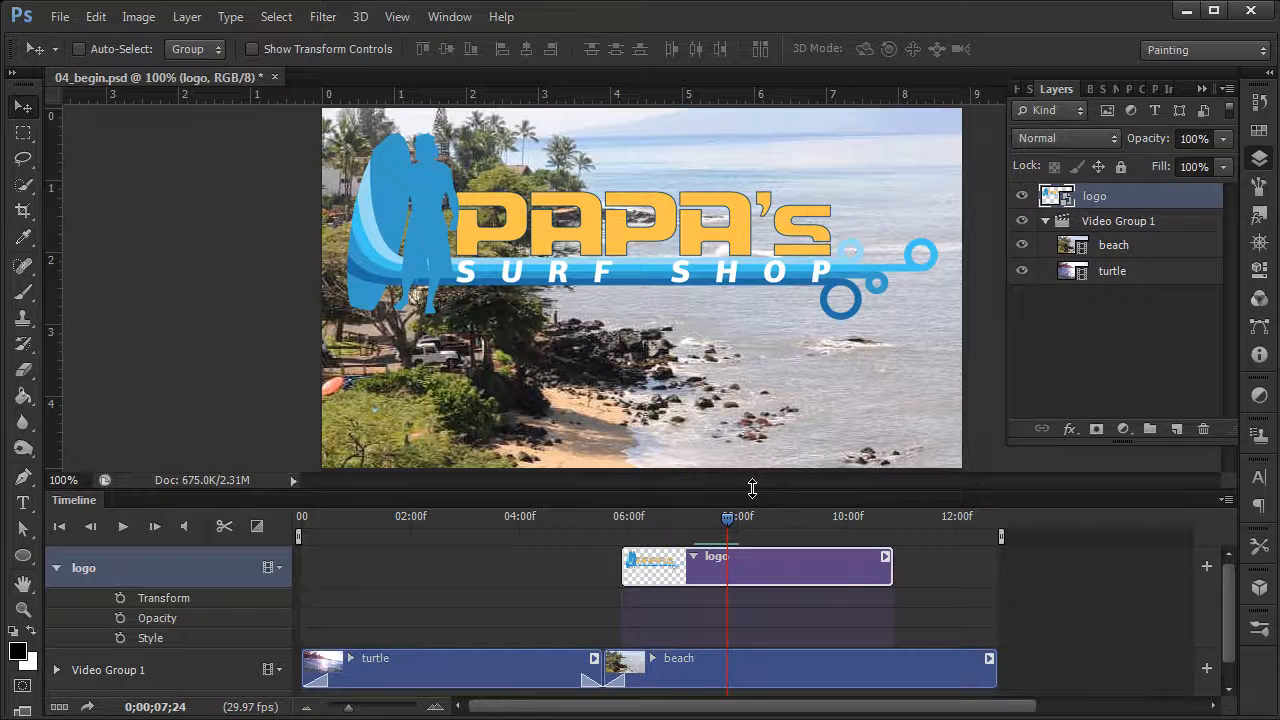
key(Left)
key(Left)
key(Left)
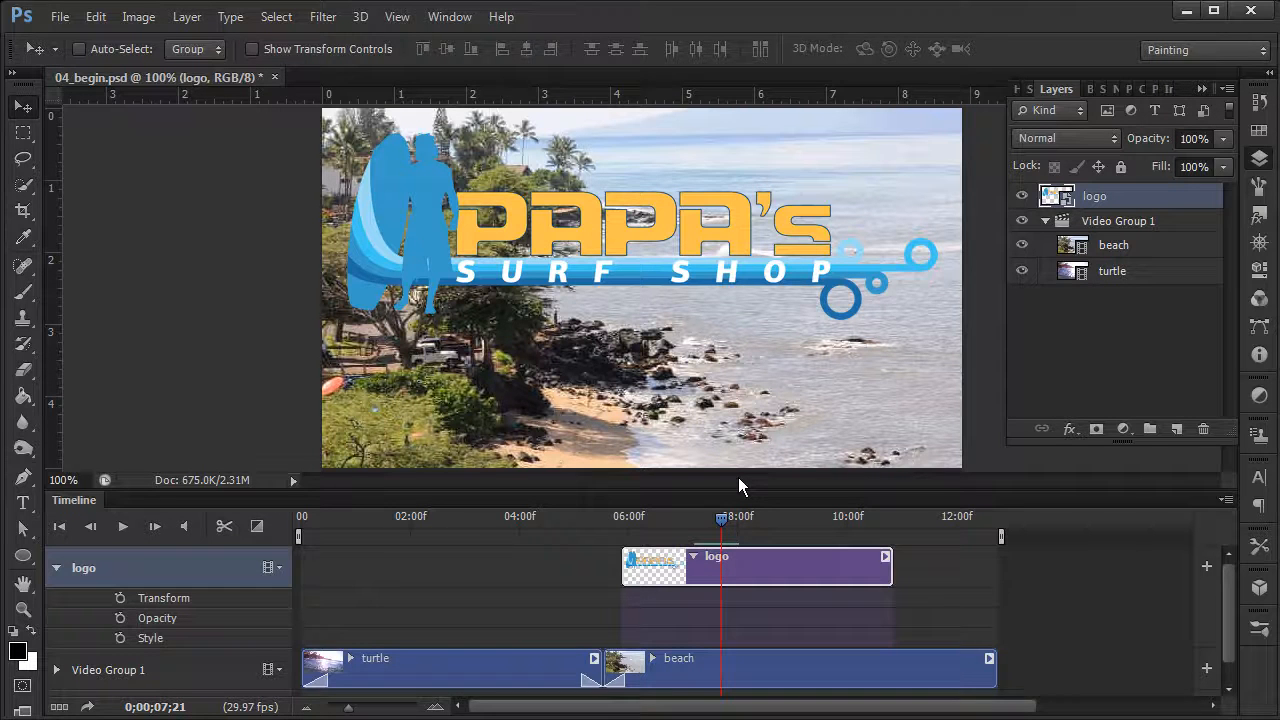
Step: Scale the logo to about 95.5%, position it at about X 332 px, Y 146.5 px, and set a Transform keyframe at 0;00;07;21
key(ctrl+t)
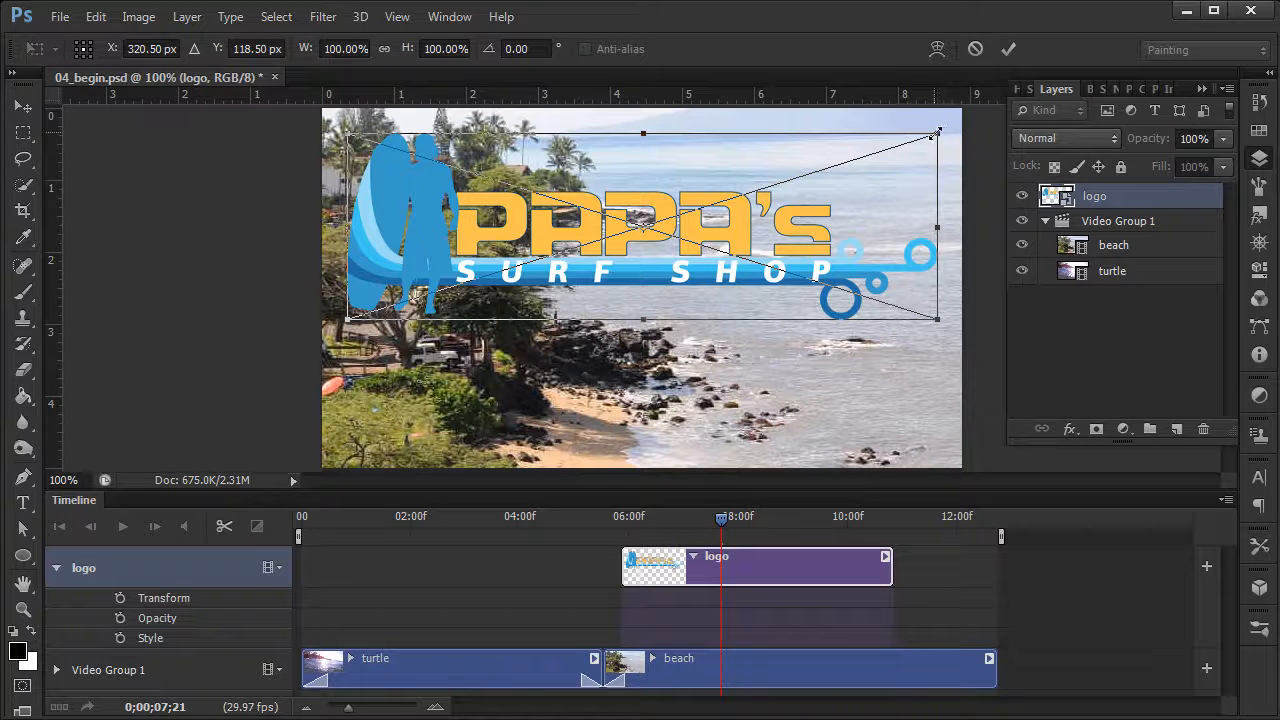
drag(937, 133, 891, 155)
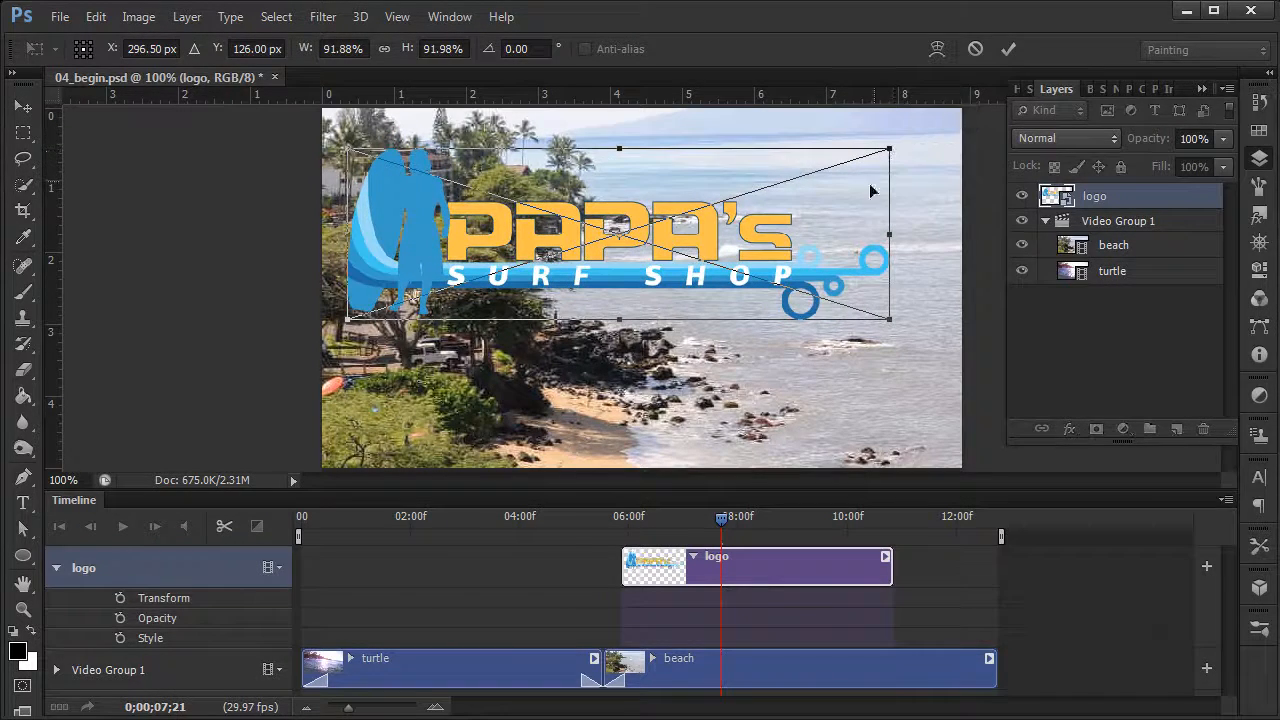
drag(843, 268, 875, 284)
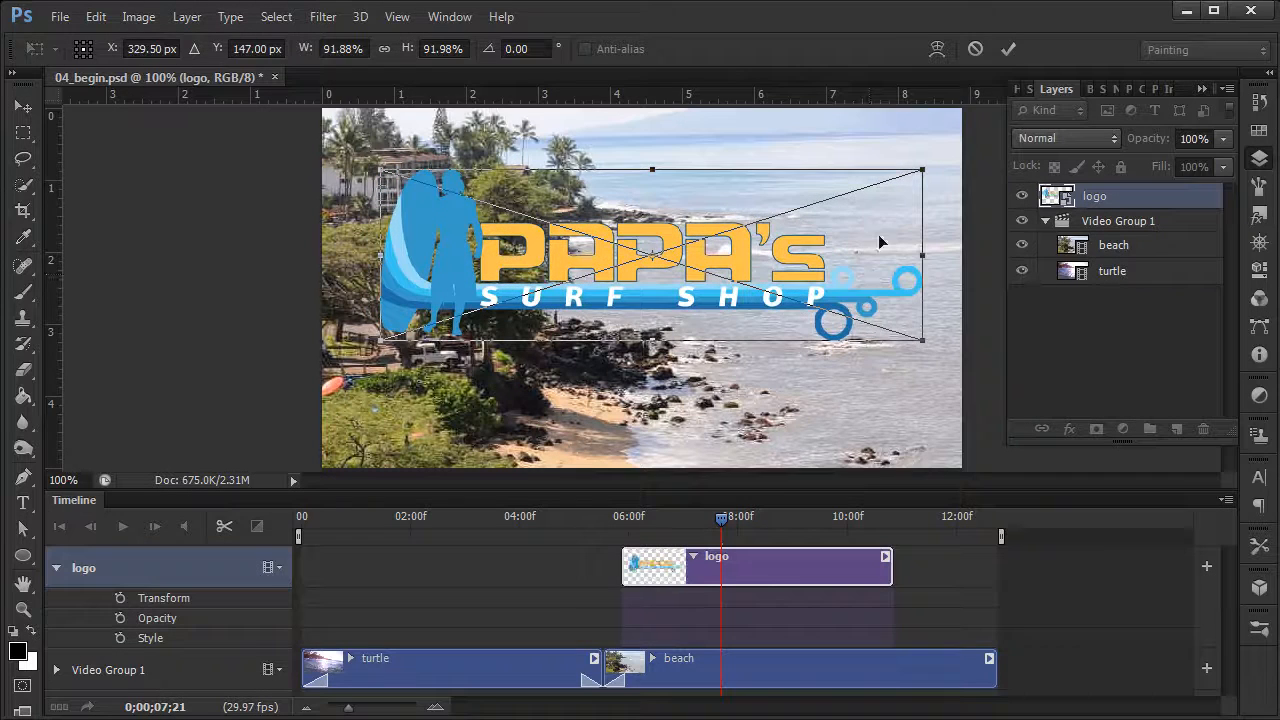
drag(922, 170, 943, 162)
drag(906, 257, 897, 278)
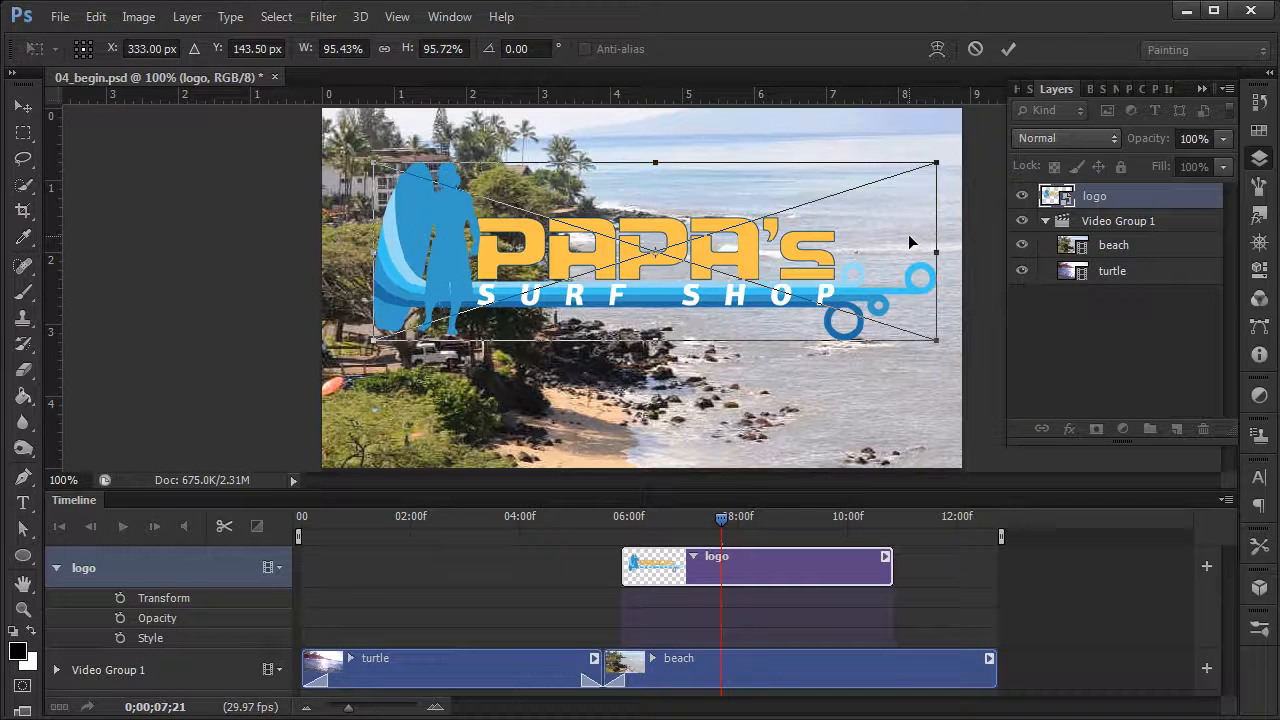
drag(876, 285, 878, 295)
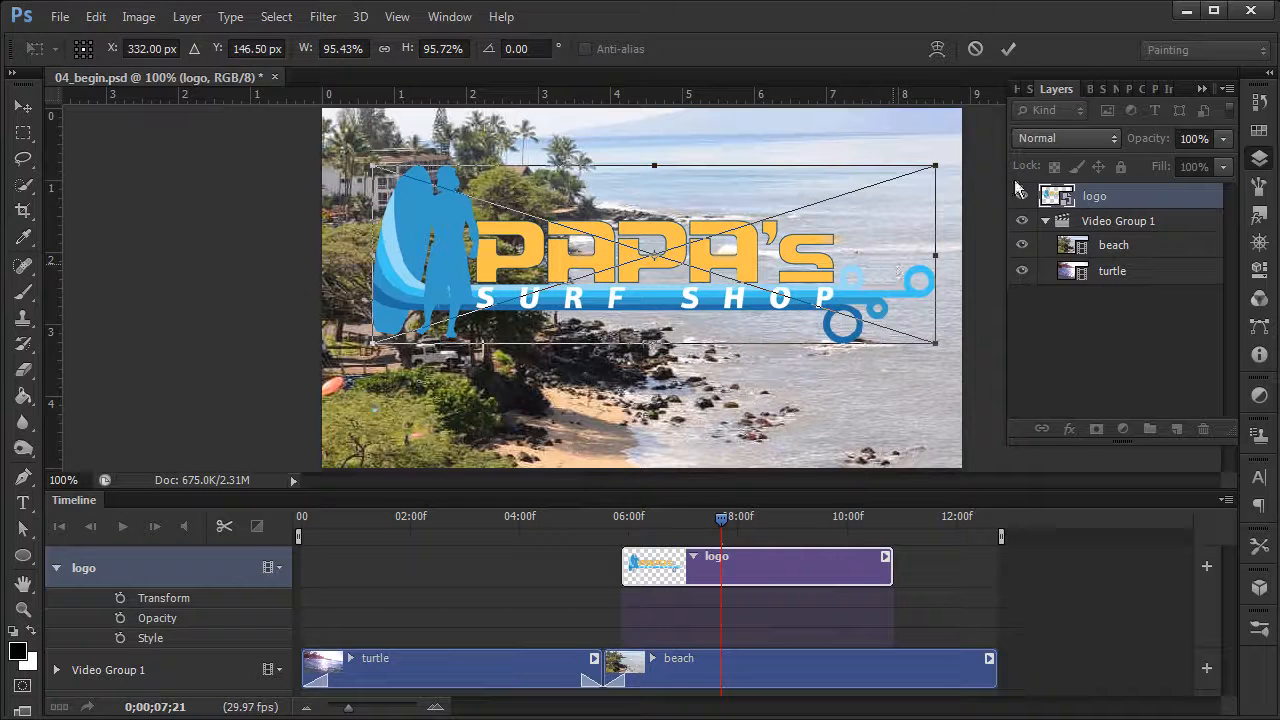
click(1010, 50)
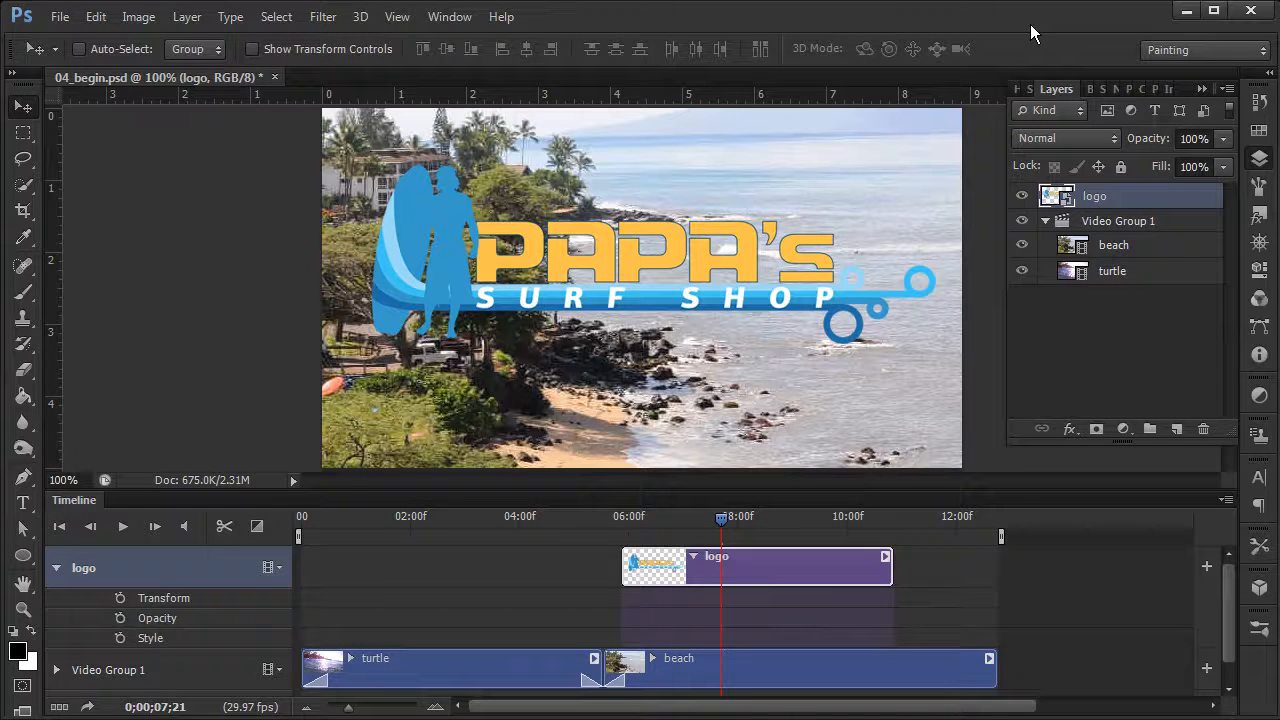
click(120, 598)
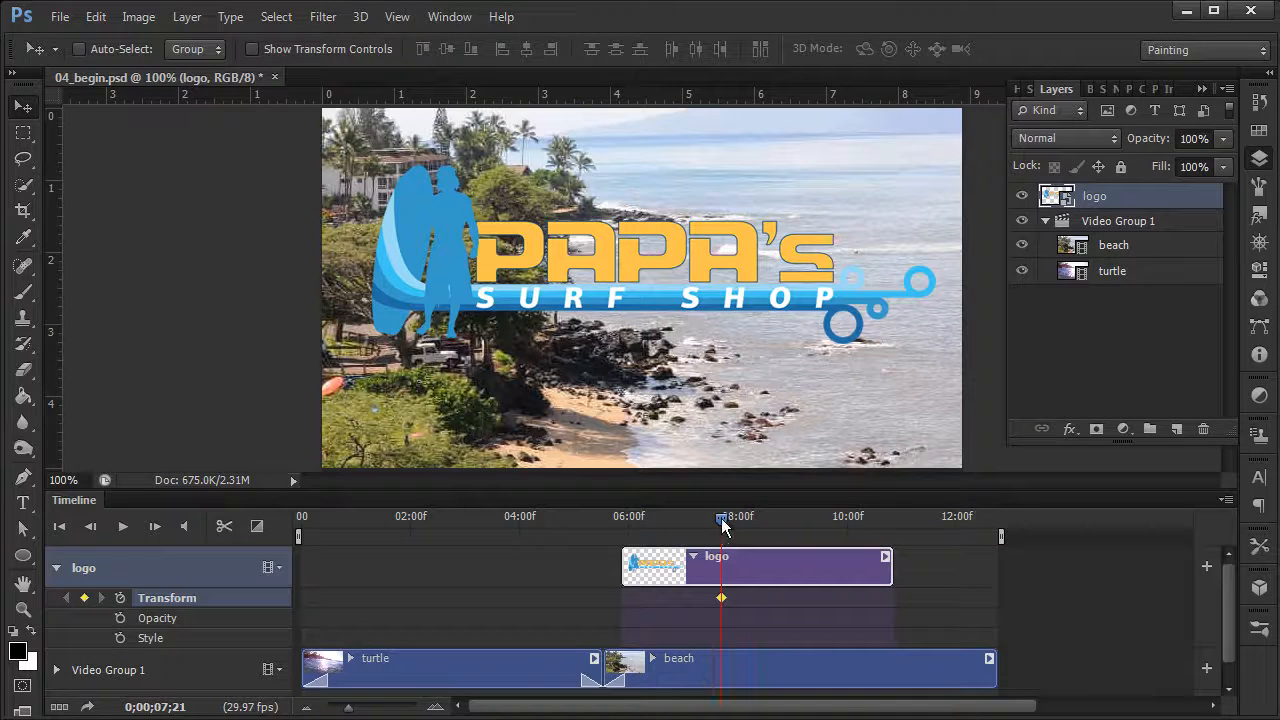
Step: At 0;00;06;02, shrink the logo to about 81% and place it at about X 336.5 px, Y 160 px as the starting Transform keyframe
drag(721, 519, 633, 527)
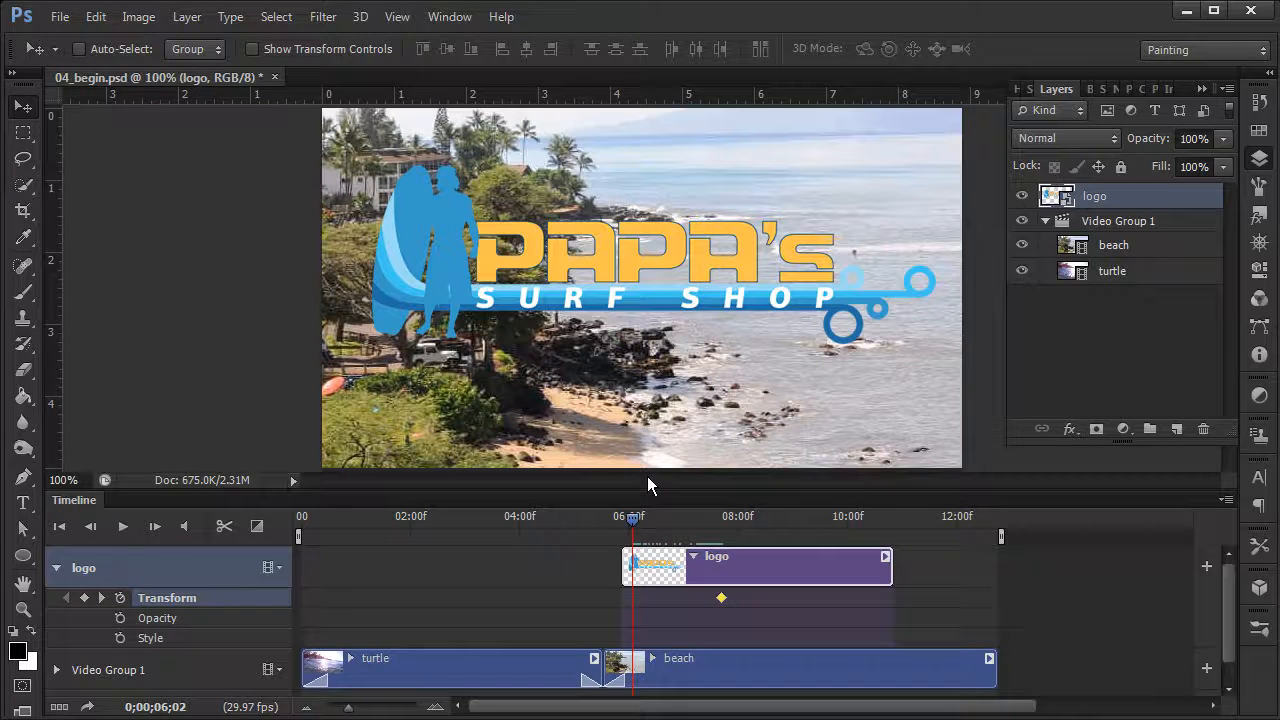
key(ctrl+t)
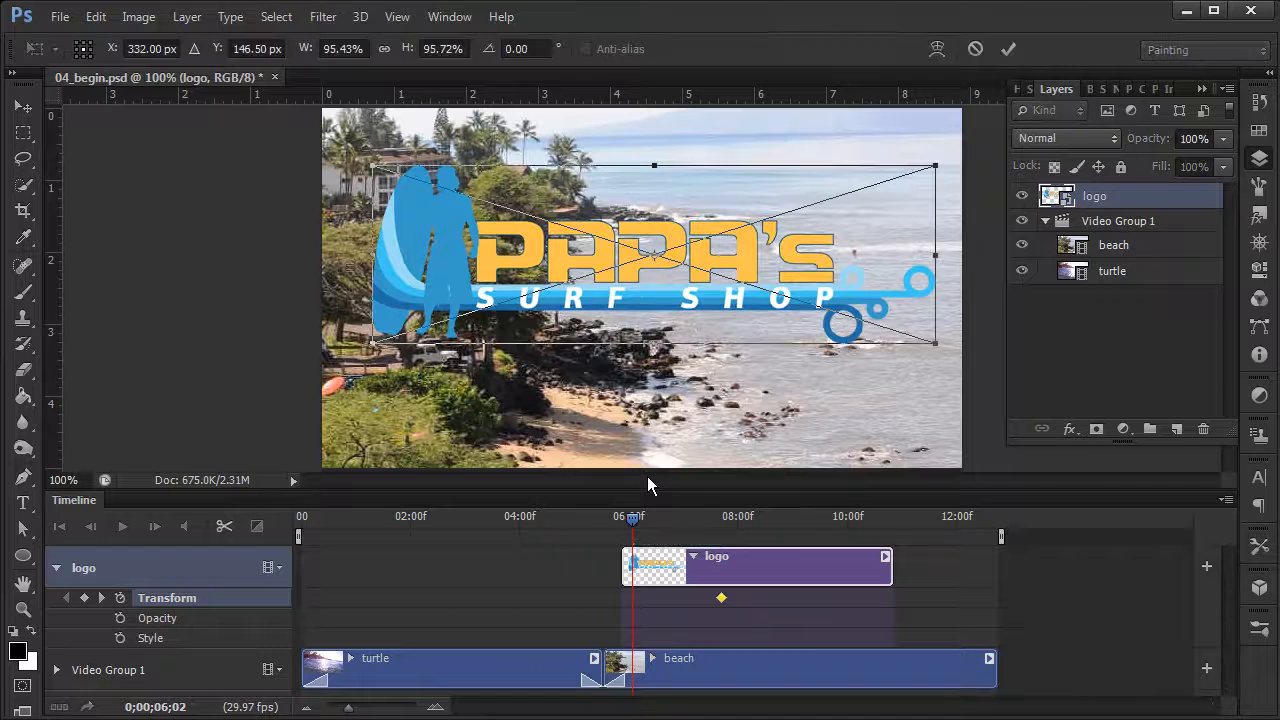
drag(937, 166, 857, 194)
drag(763, 277, 810, 277)
click(1012, 53)
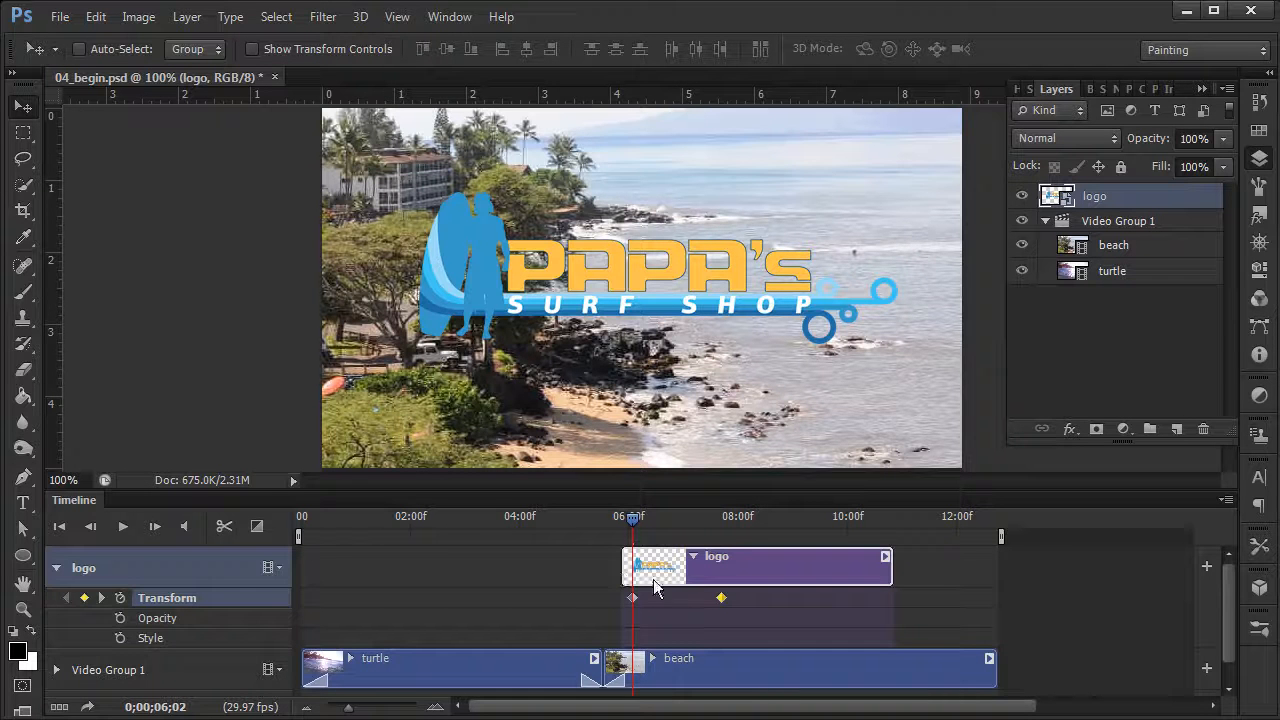
Step: Play the logo's scaling animation from its beginning and check the frames at both Transform keyframes
mouse_move(632, 519)
mouse_down()
mouse_move(726, 533)
mouse_move(632, 530)
mouse_up()
drag(679, 532, 626, 530)
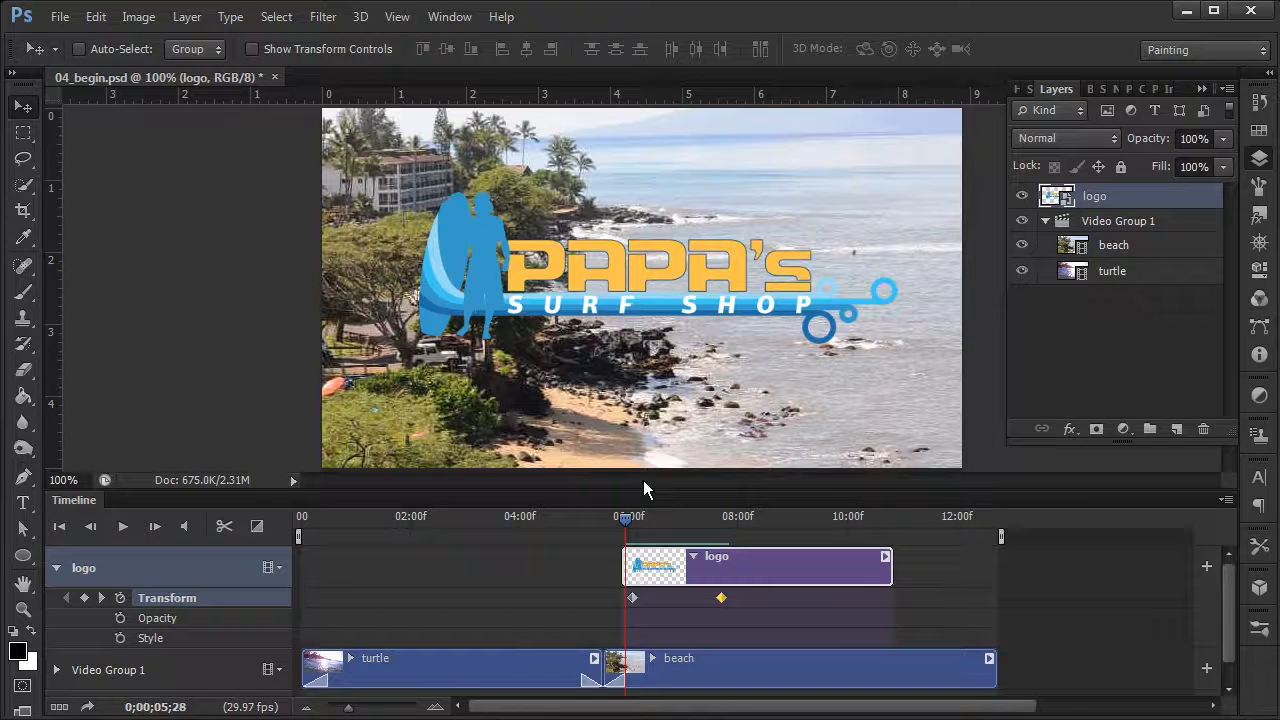
key(space)
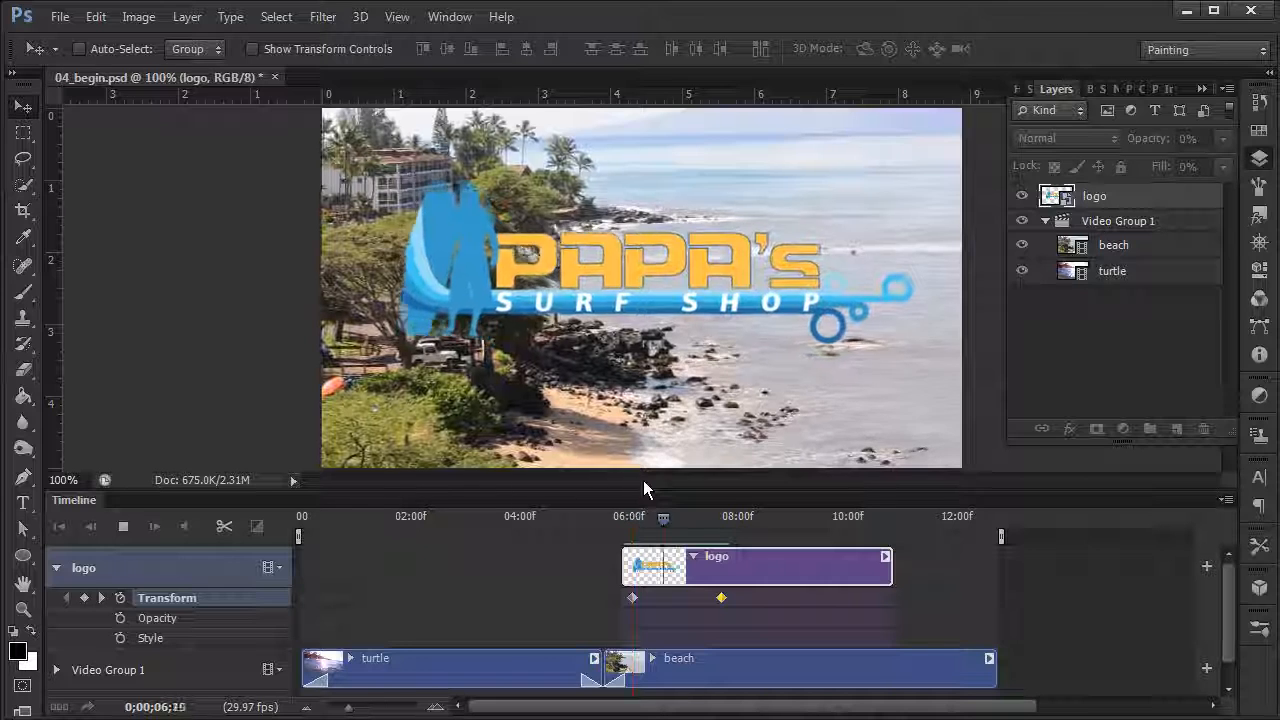
key(space)
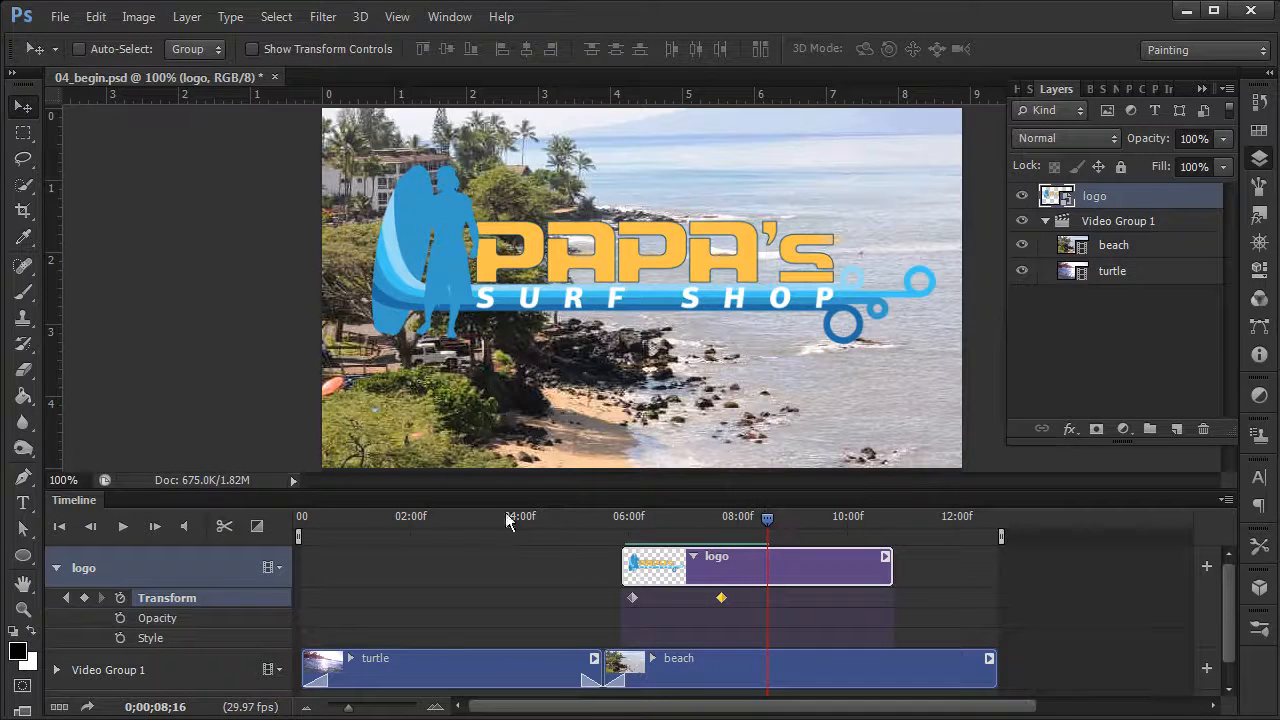
click(67, 597)
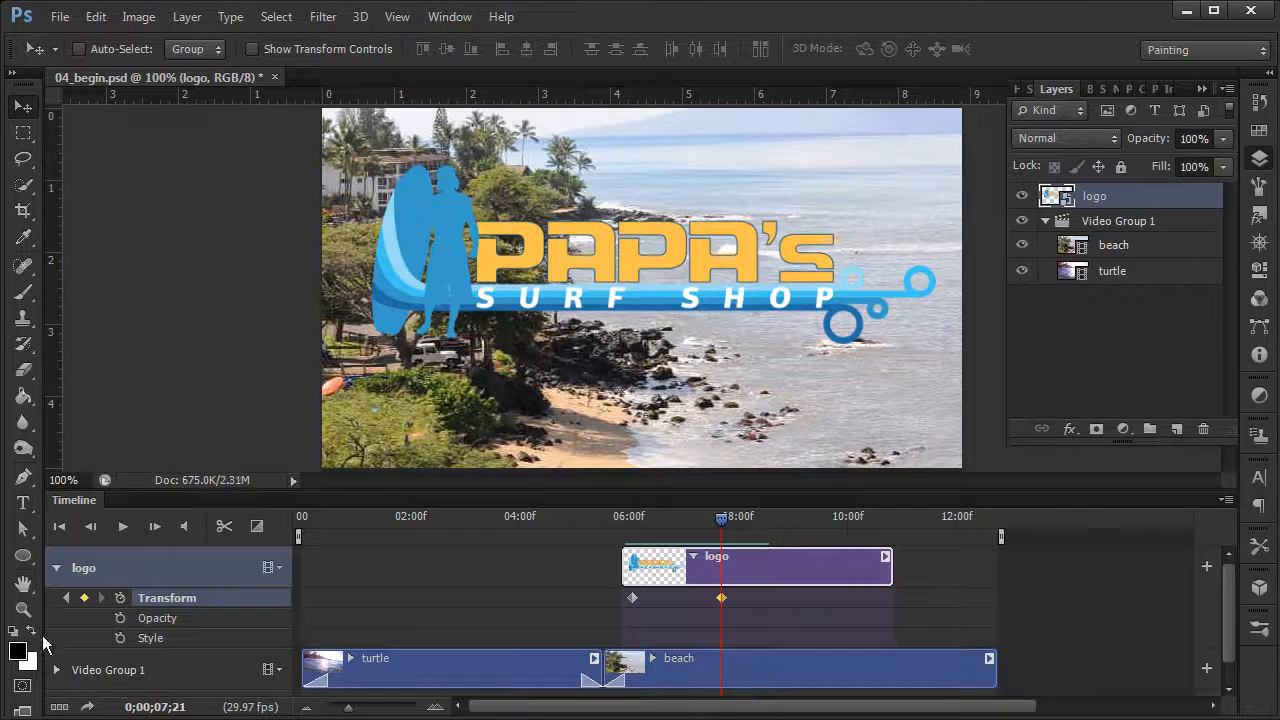
click(67, 597)
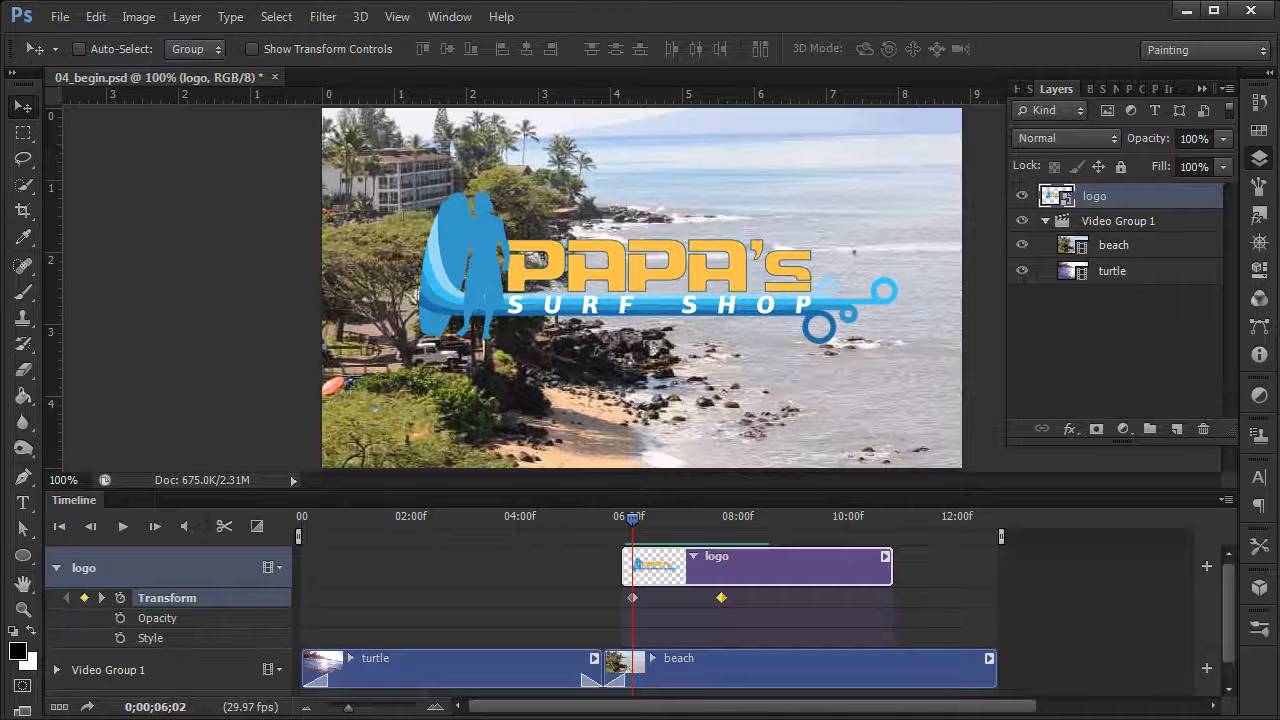
click(101, 597)
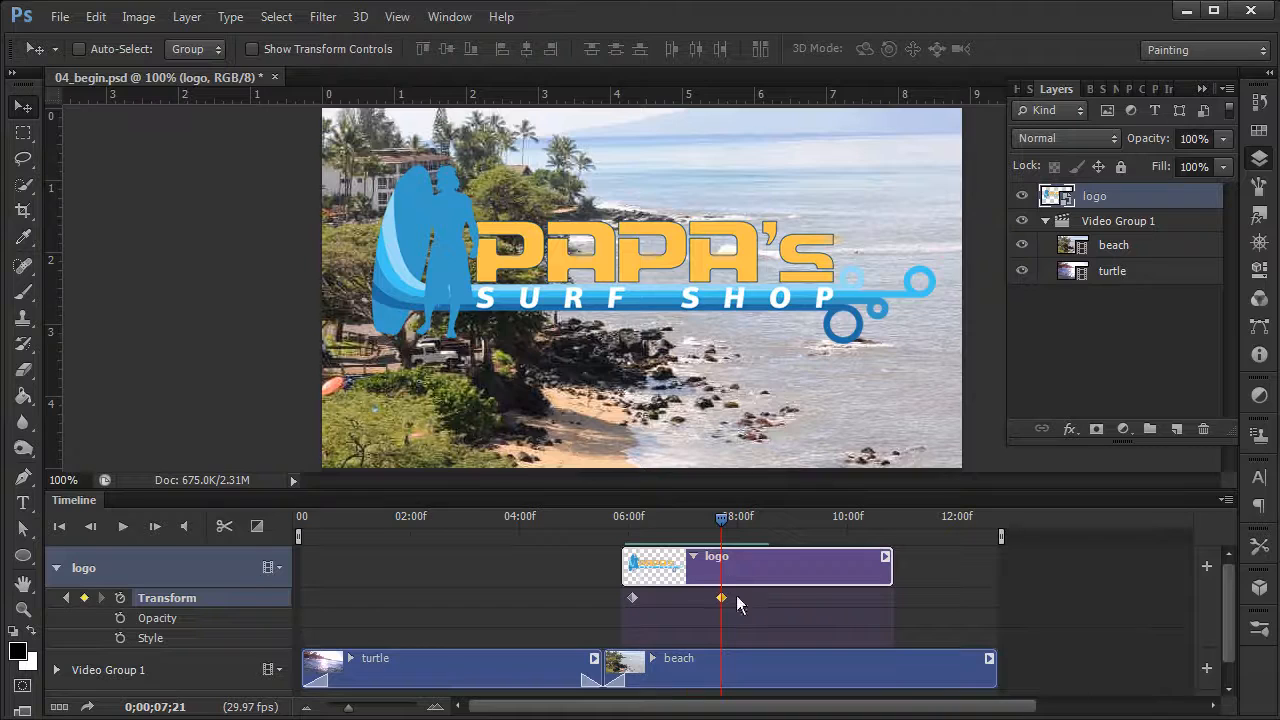
Step: Try slowing the logo animation by moving its ending Transform keyframe to about 9 seconds, and preview the result
click(718, 519)
drag(718, 527, 630, 543)
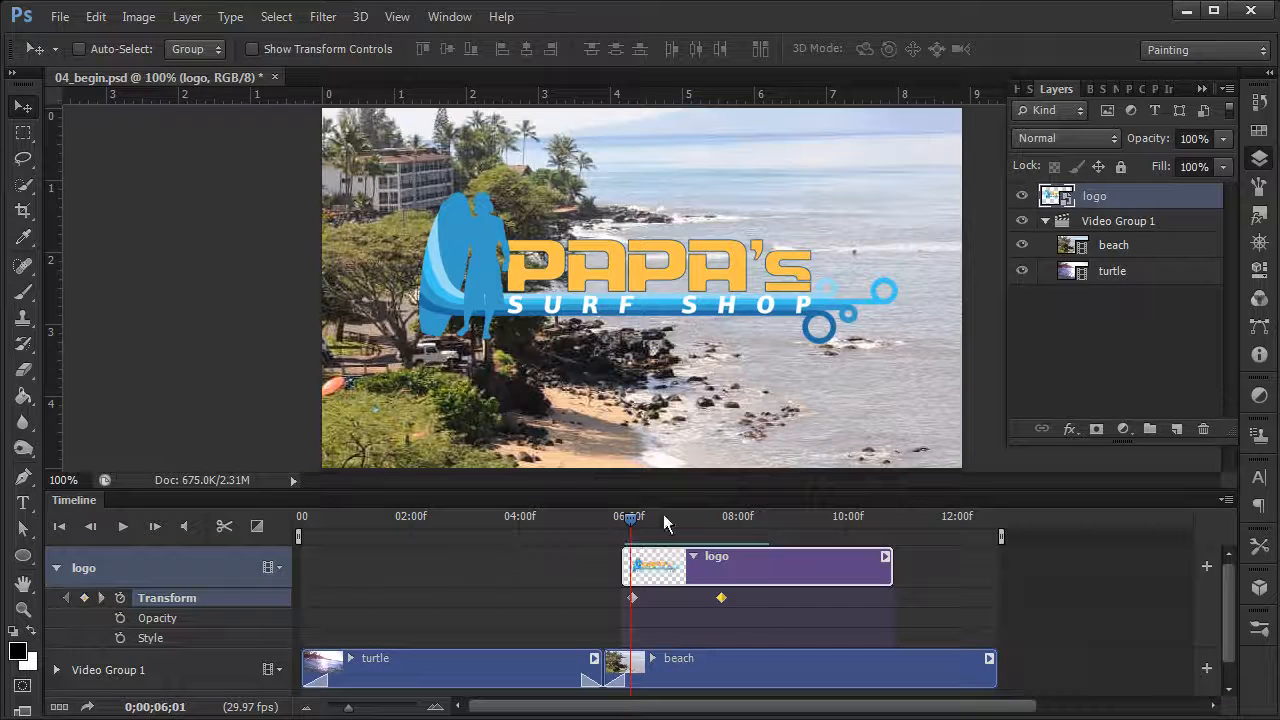
drag(723, 599, 788, 598)
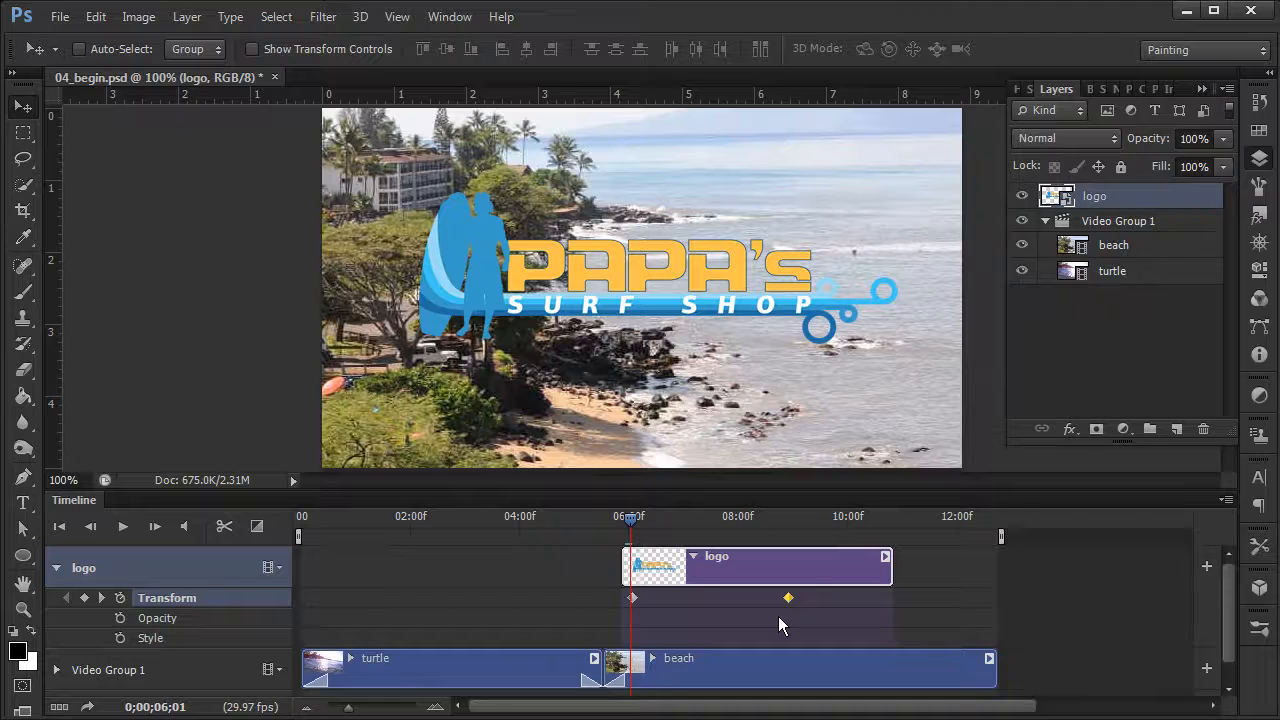
key(space)
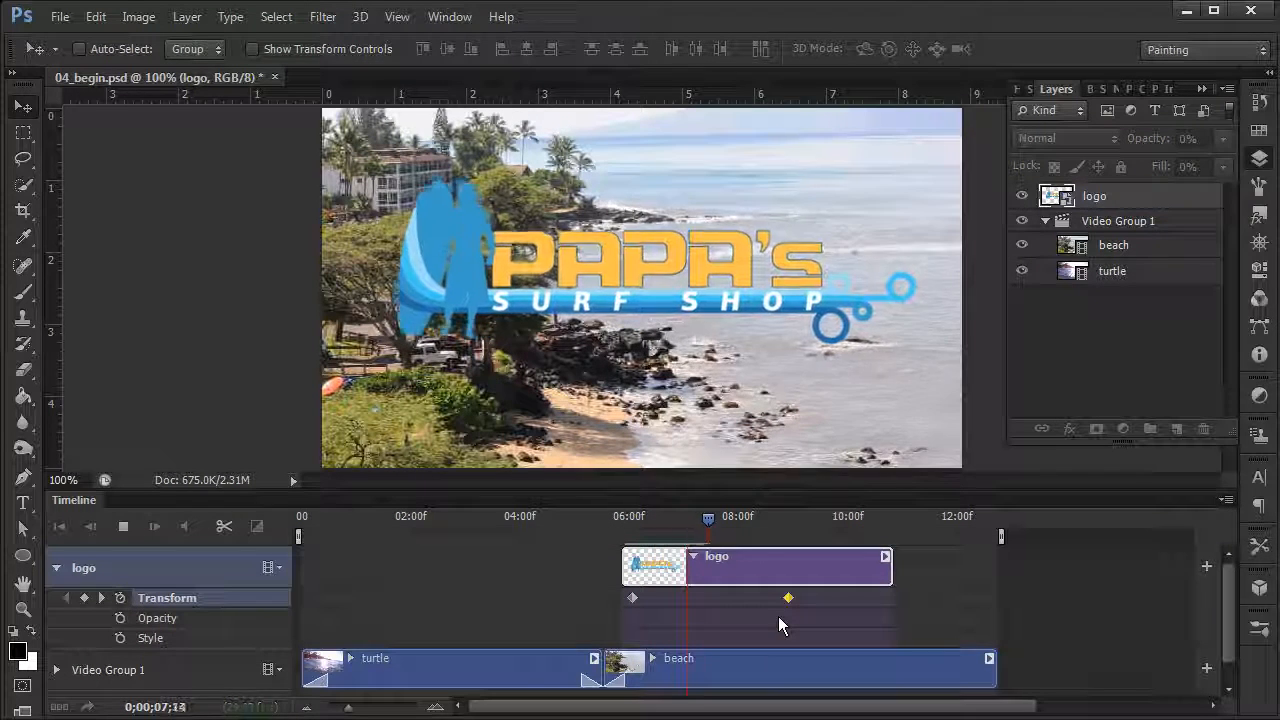
key(space)
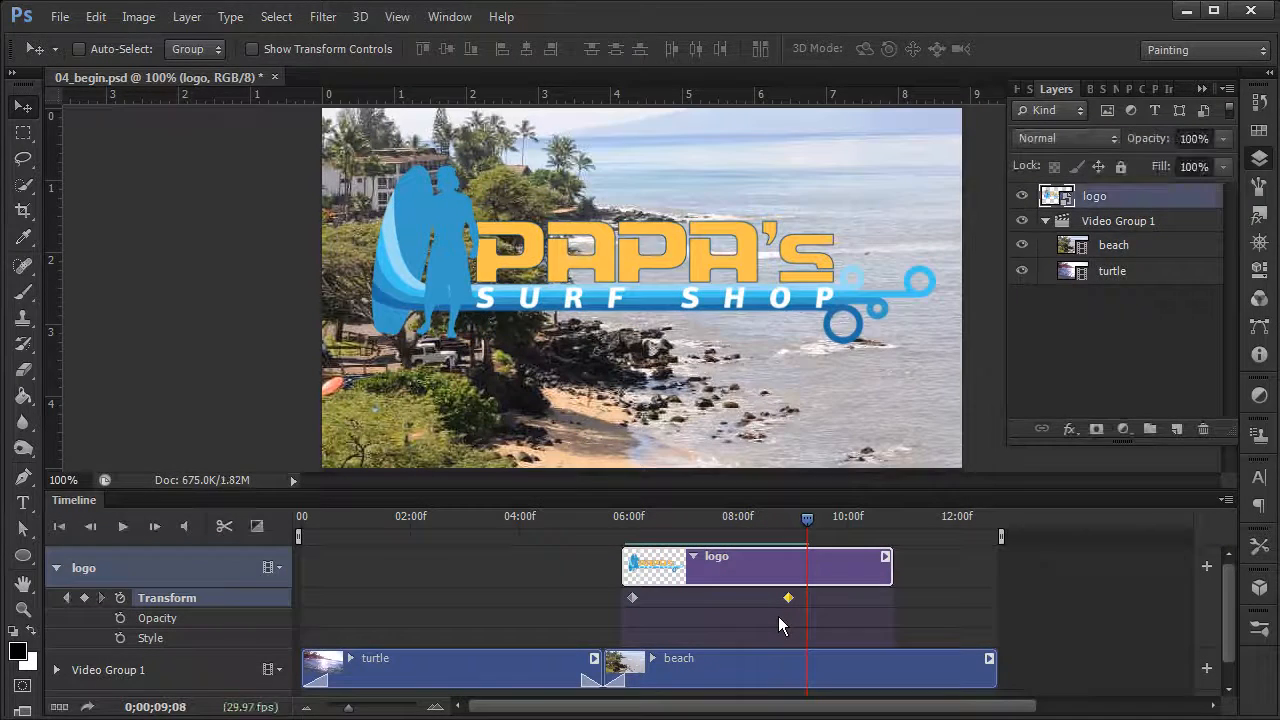
Step: Move the logo's ending Transform keyframe to 07;25 and scrub through the animation
drag(788, 598, 729, 600)
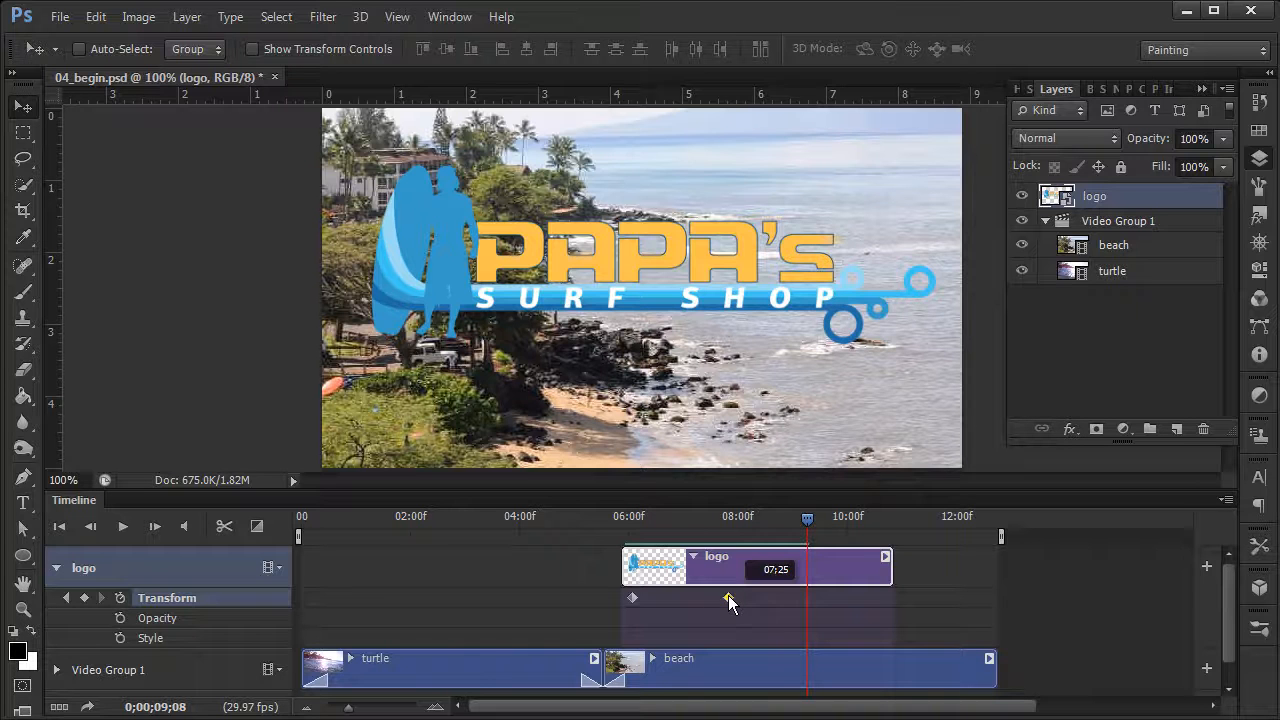
drag(806, 518, 686, 516)
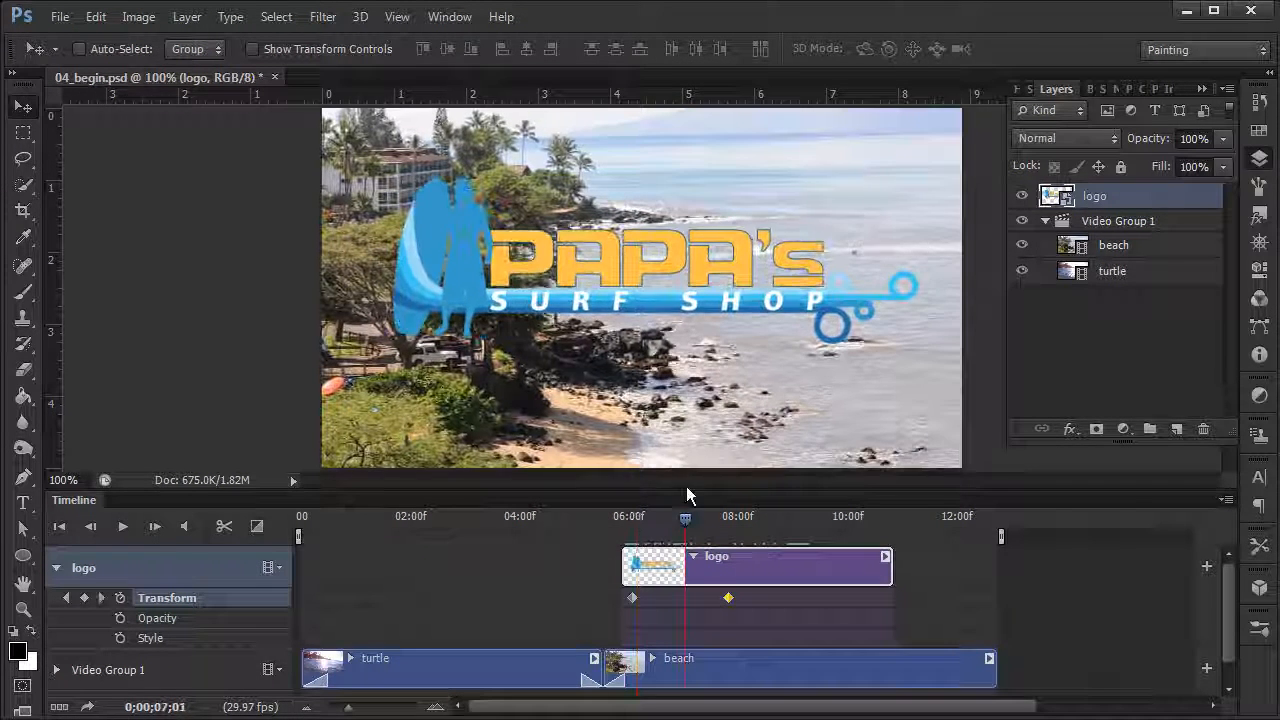
Step: At the starting Transform keyframe, enlarge the logo to about 86% and position it at about X 331.5 px, Y 155.5 px
click(66, 598)
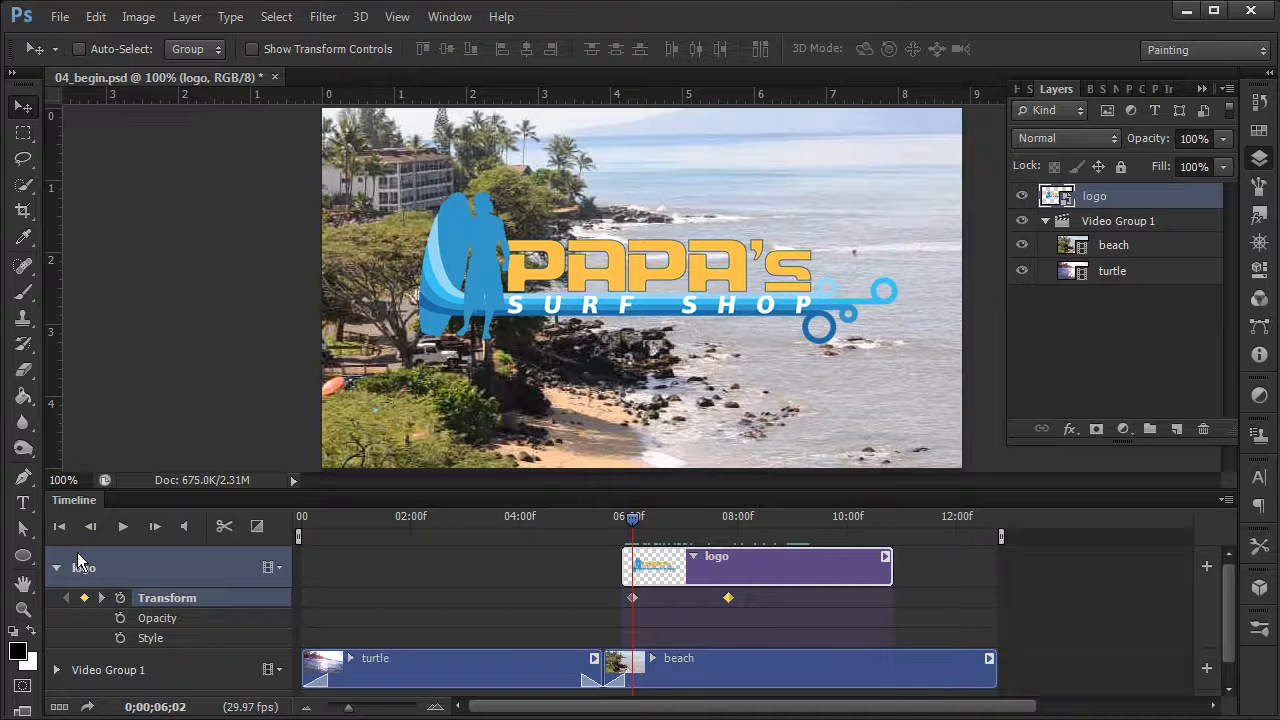
key(ctrl+t)
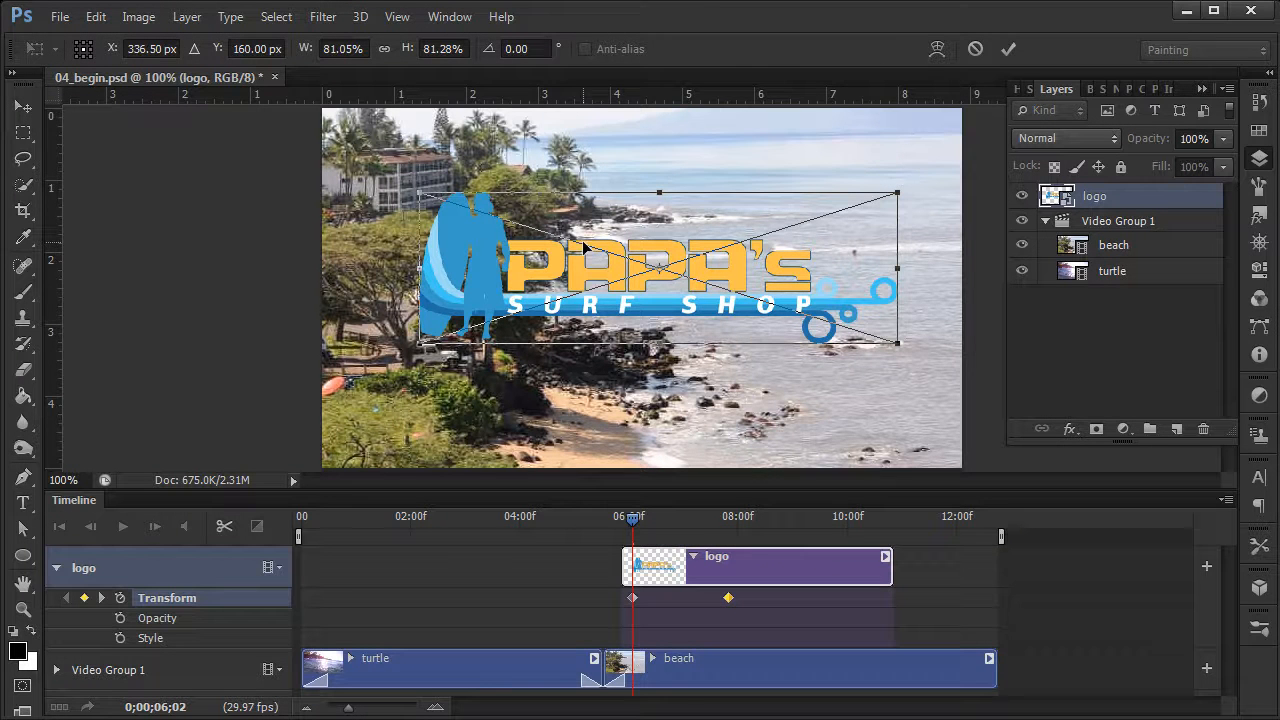
drag(418, 190, 400, 187)
drag(898, 185, 907, 183)
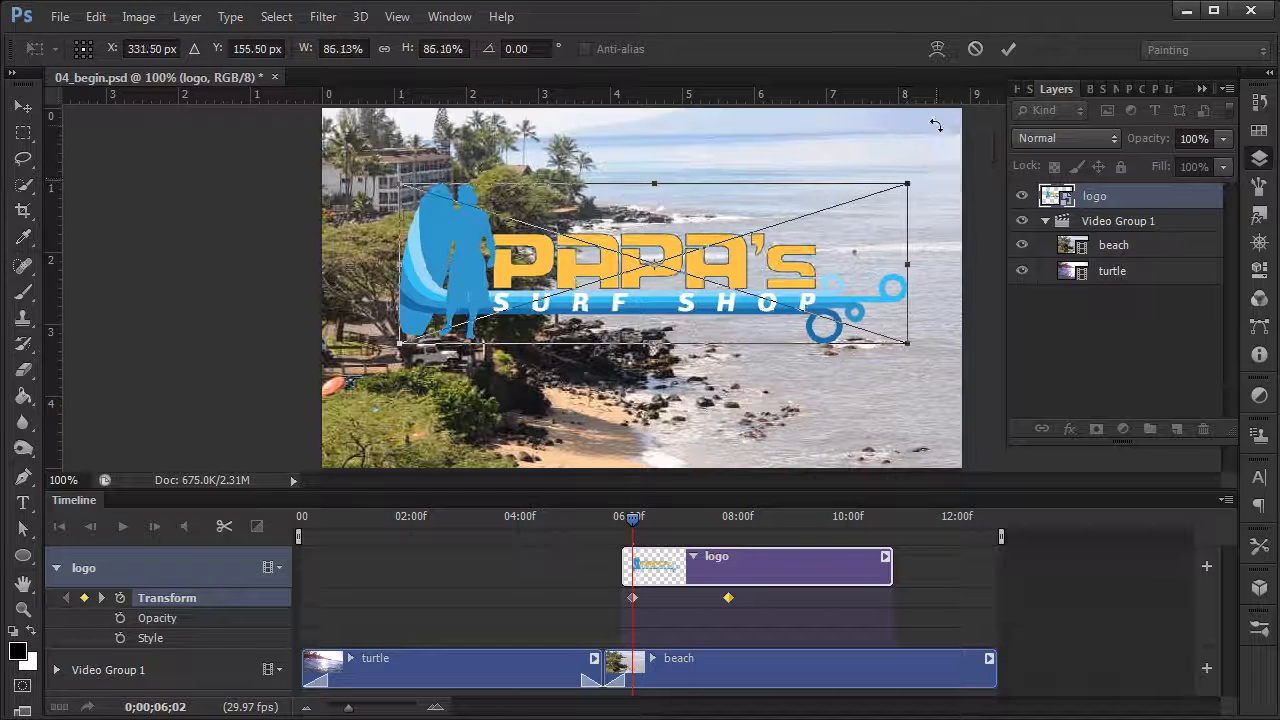
click(1008, 49)
Step: Play the whole video from its first frame to review the revised logo animation
mouse_move(638, 535)
mouse_down()
mouse_move(737, 524)
mouse_move(640, 528)
mouse_up()
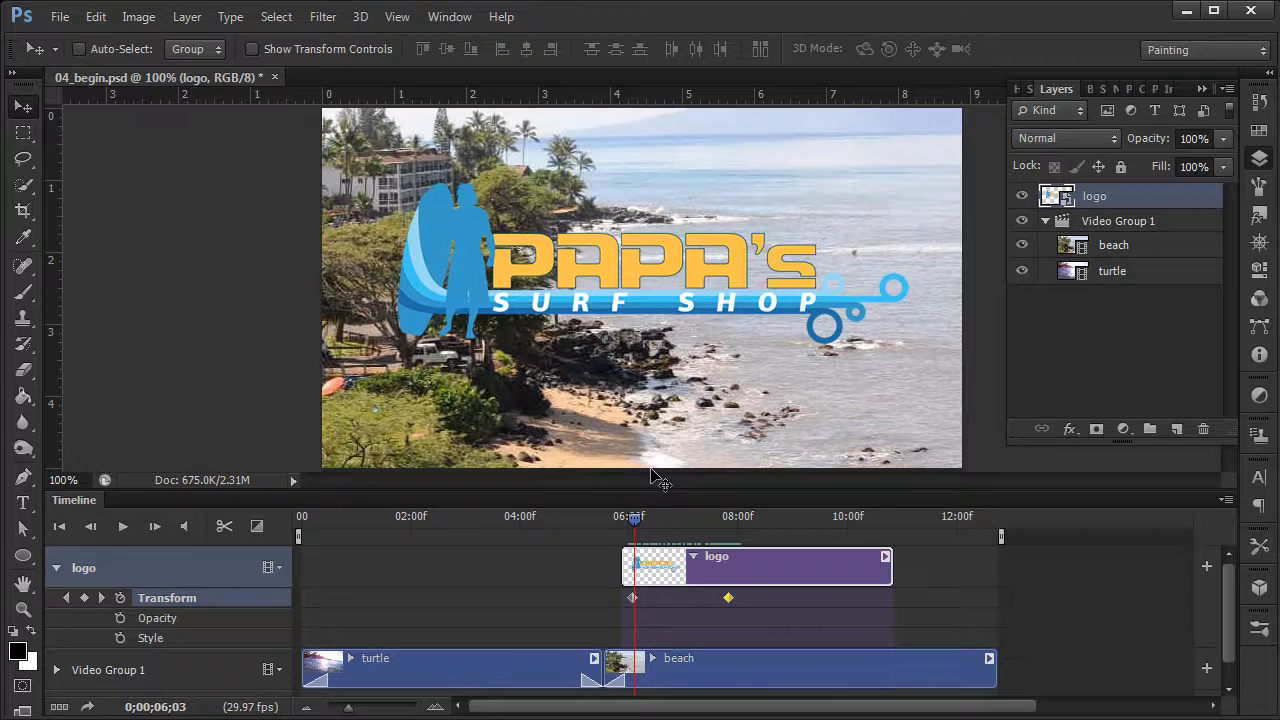
click(59, 526)
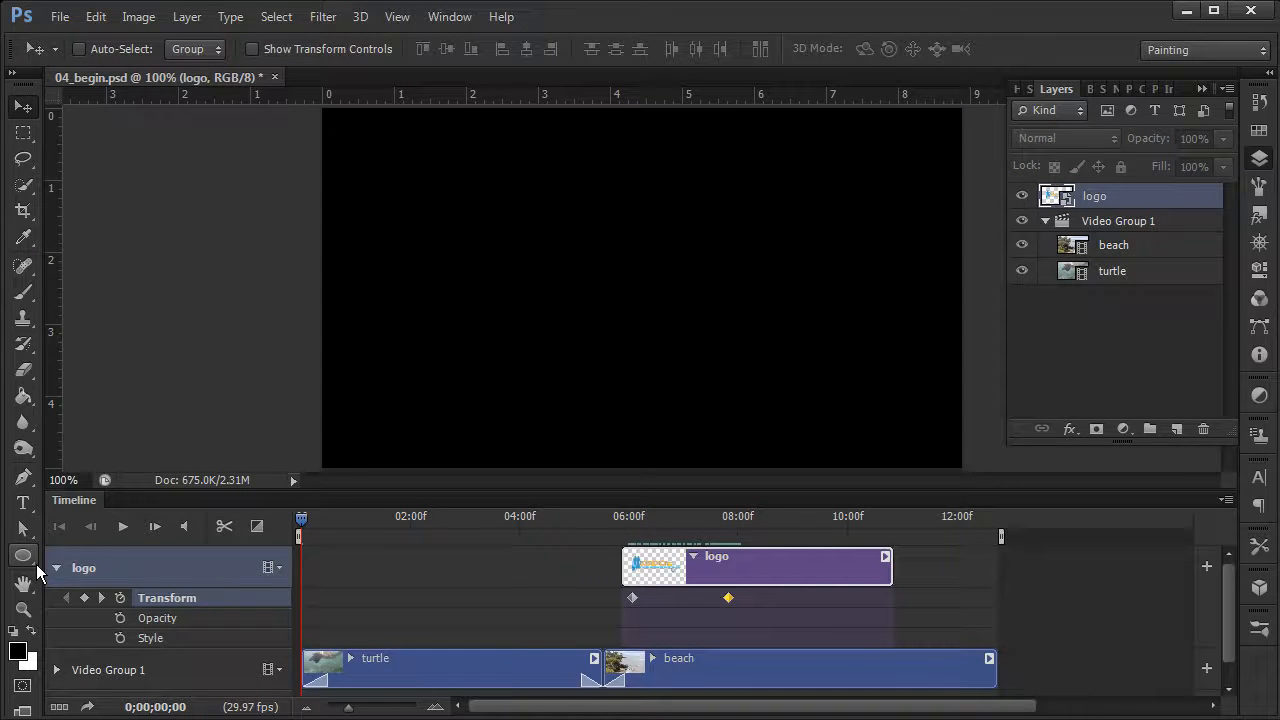
key(space)
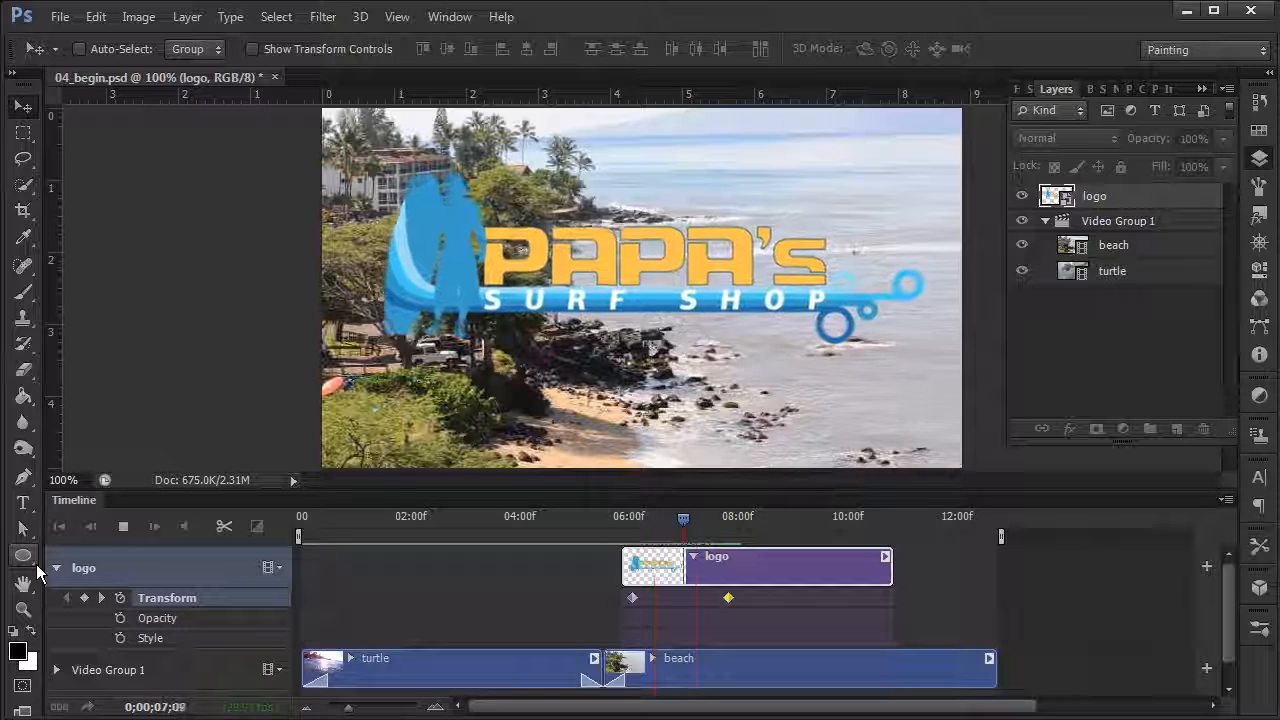
Step: Apply a Fade transition to the start of the logo clip and preview the logo fading in over the beach video
key(space)
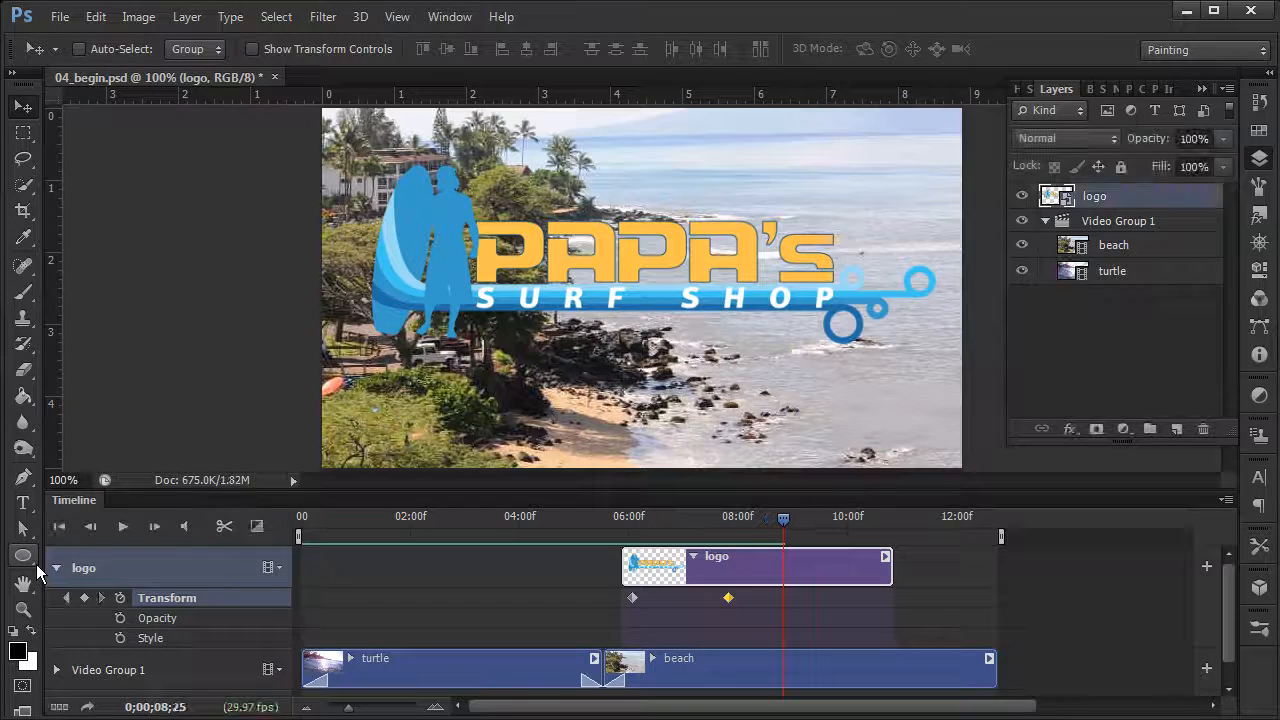
drag(783, 518, 618, 543)
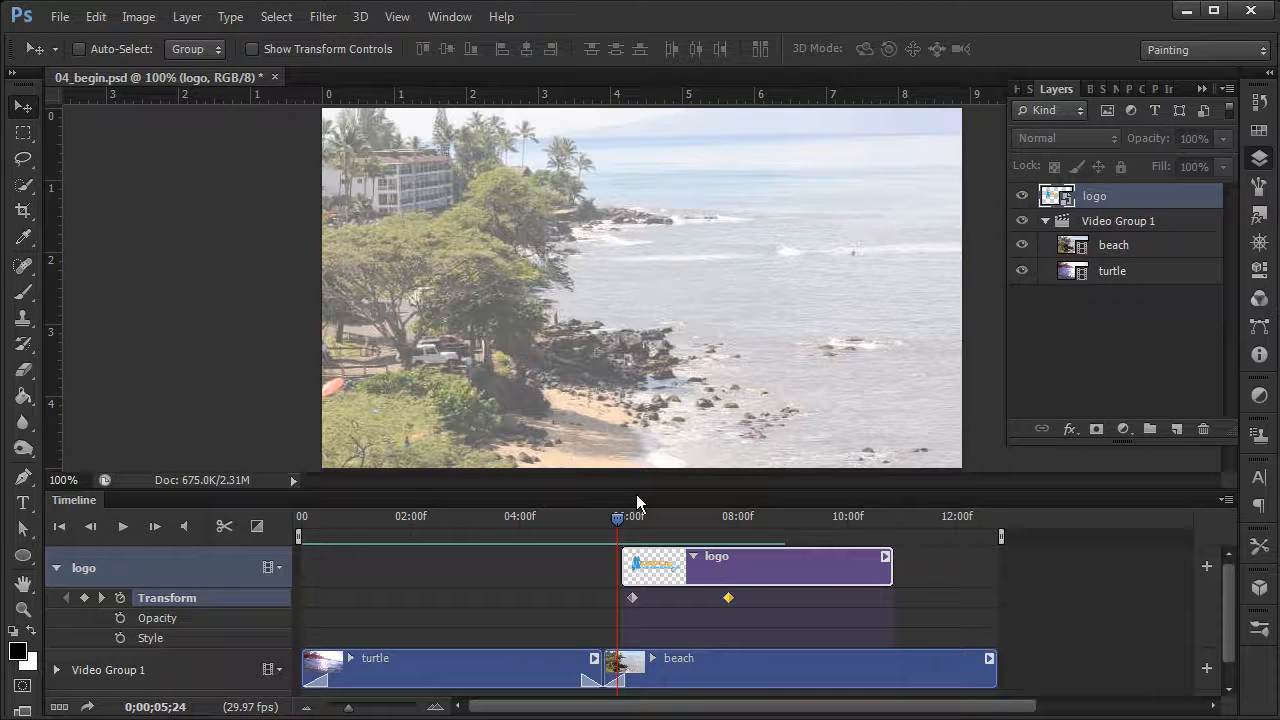
click(262, 534)
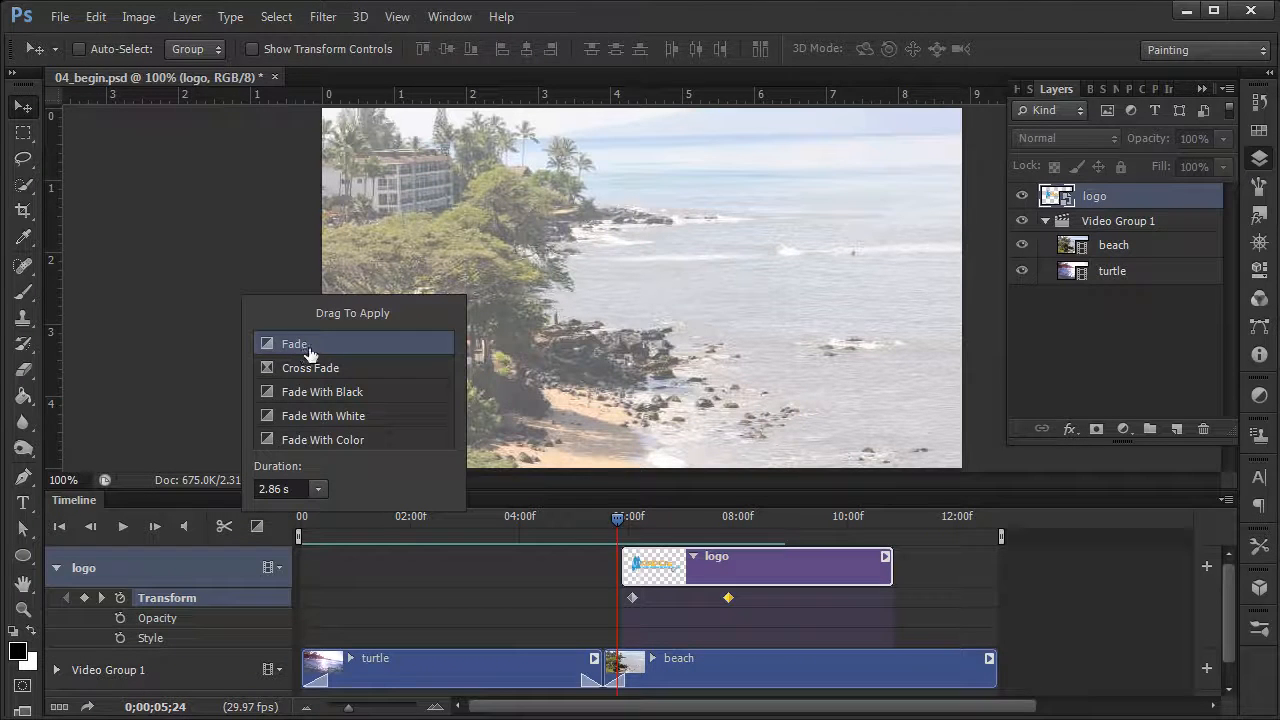
drag(358, 357, 645, 568)
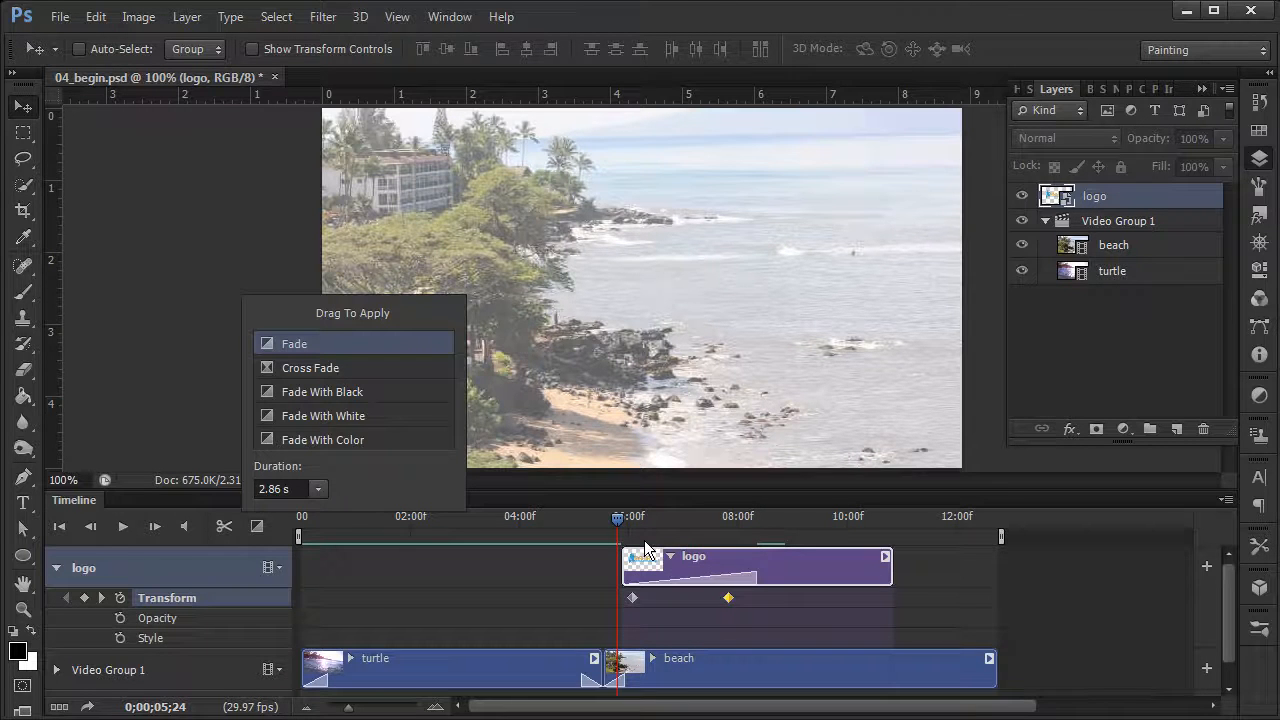
key(space)
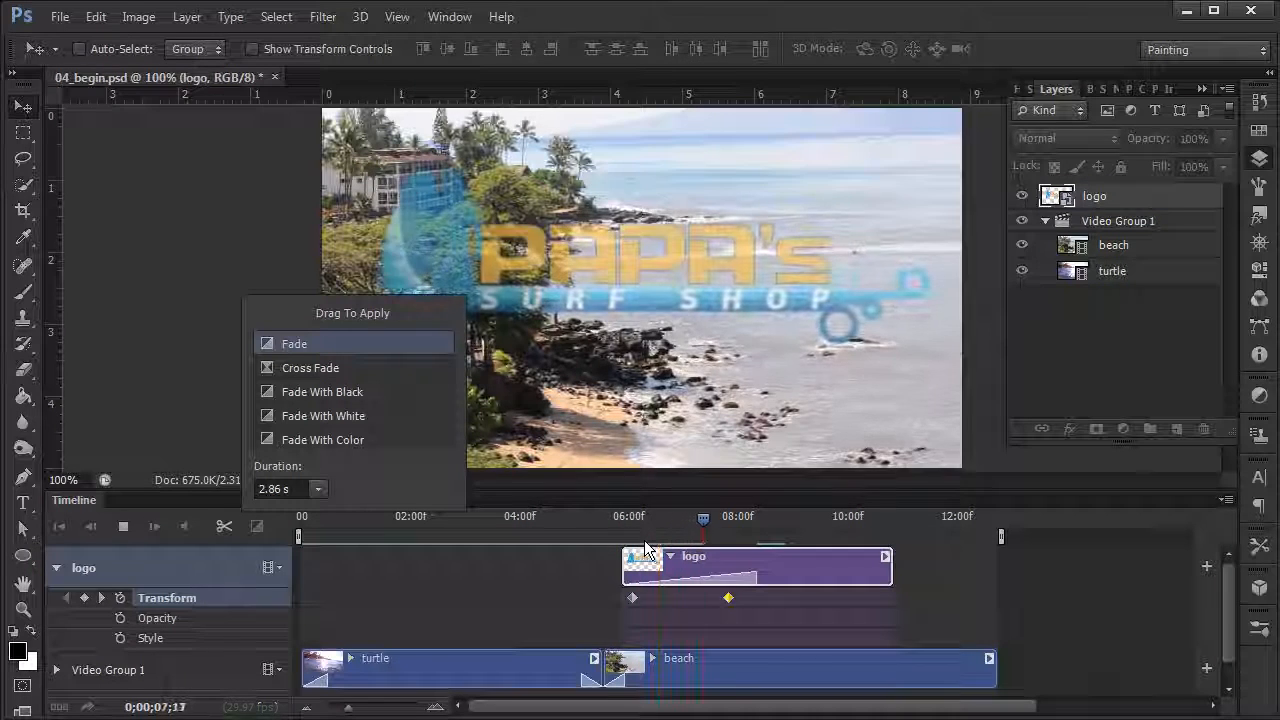
key(space)
Step: Shorten the logo's fade-in so it ends just before the ending Transform keyframe, and replay from before the logo appears
click(732, 580)
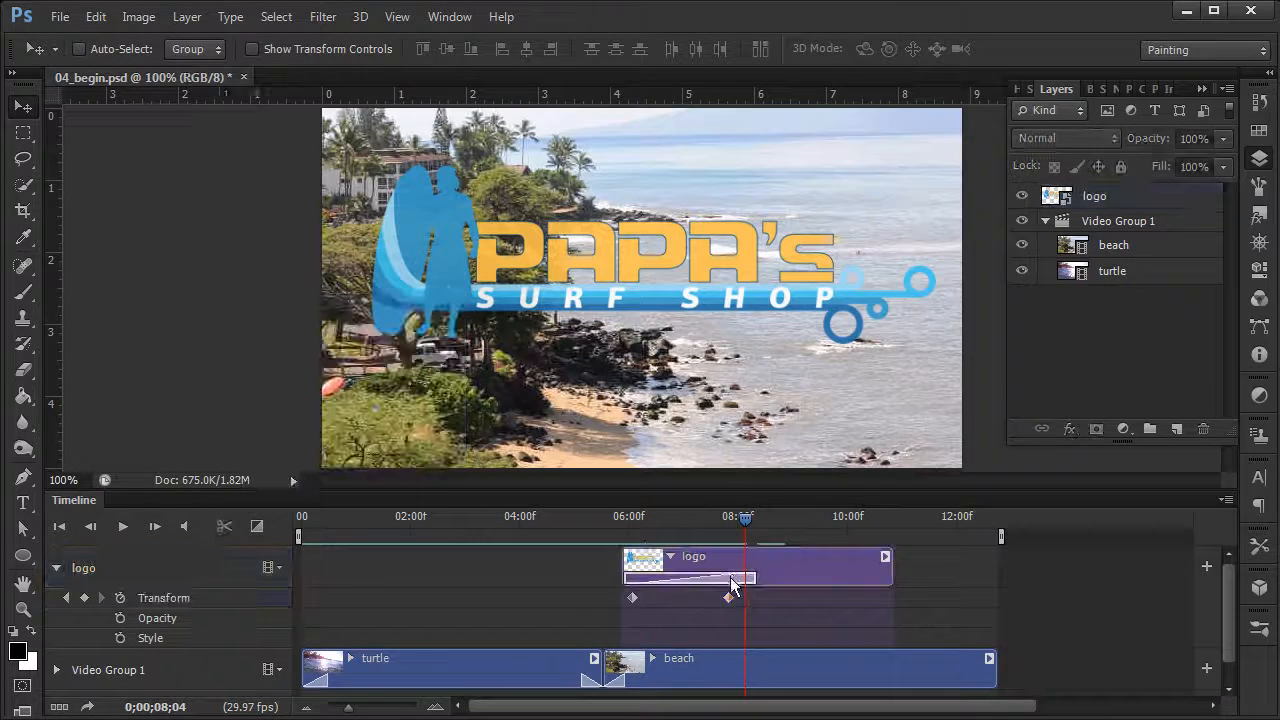
drag(754, 579, 719, 580)
drag(745, 517, 592, 524)
key(space)
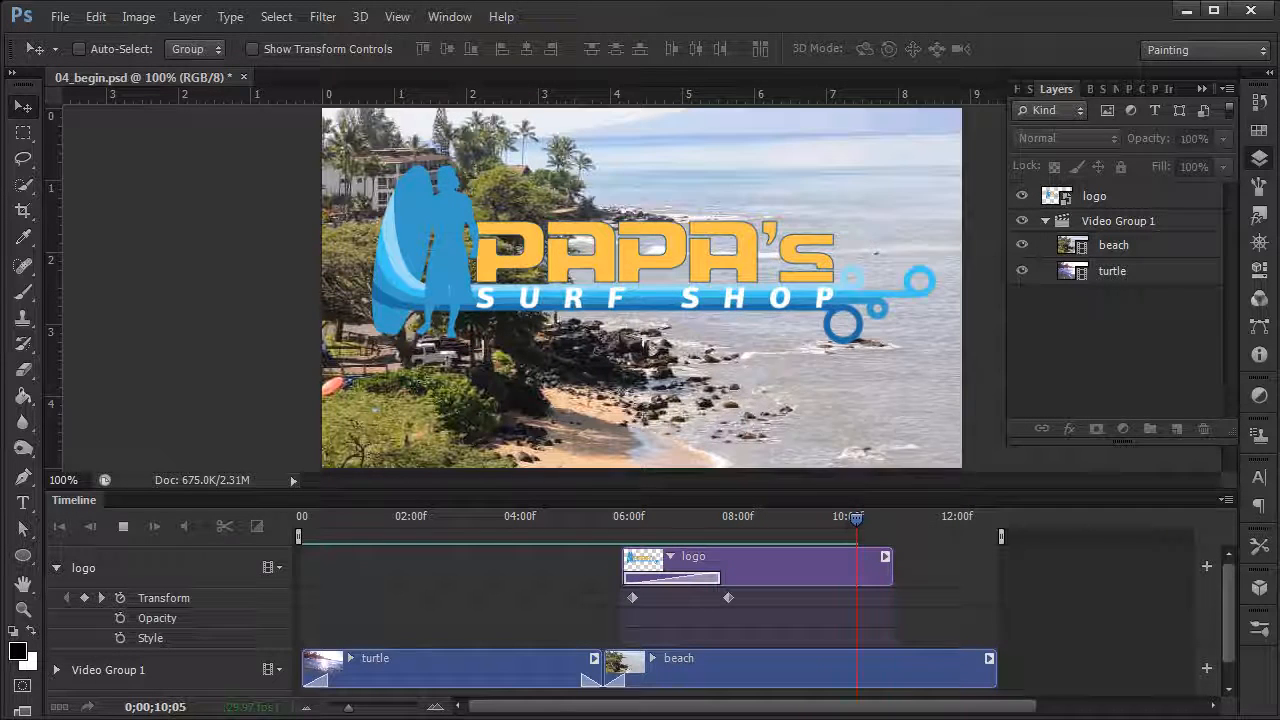
key(space)
Step: Extend the logo clip to the end of the beach clip and play the video from about 04;20
click(816, 566)
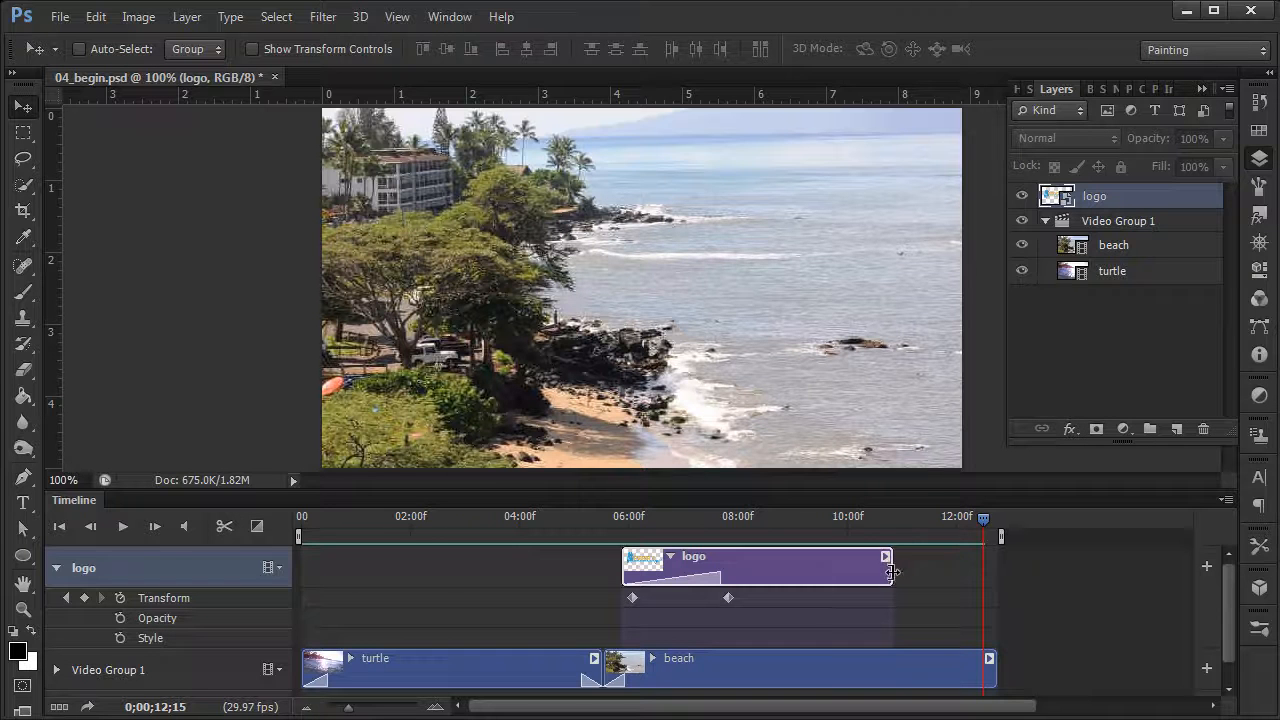
drag(893, 572, 992, 572)
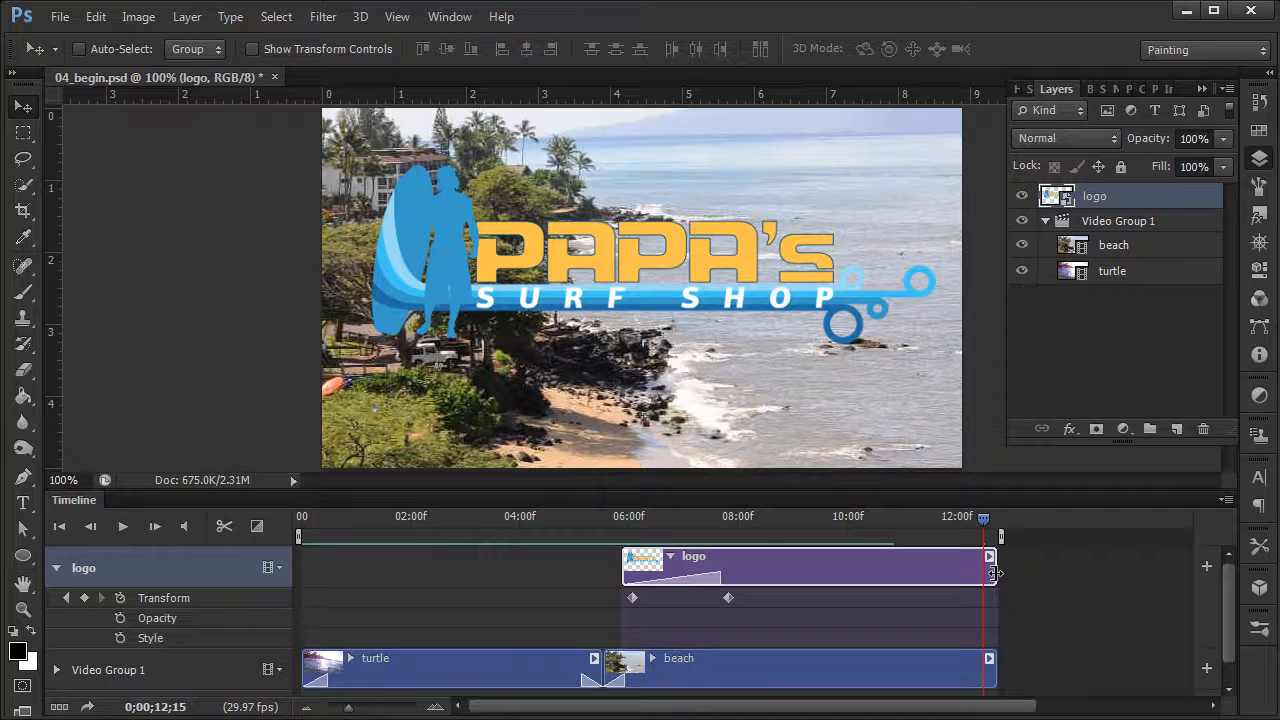
drag(985, 521, 553, 544)
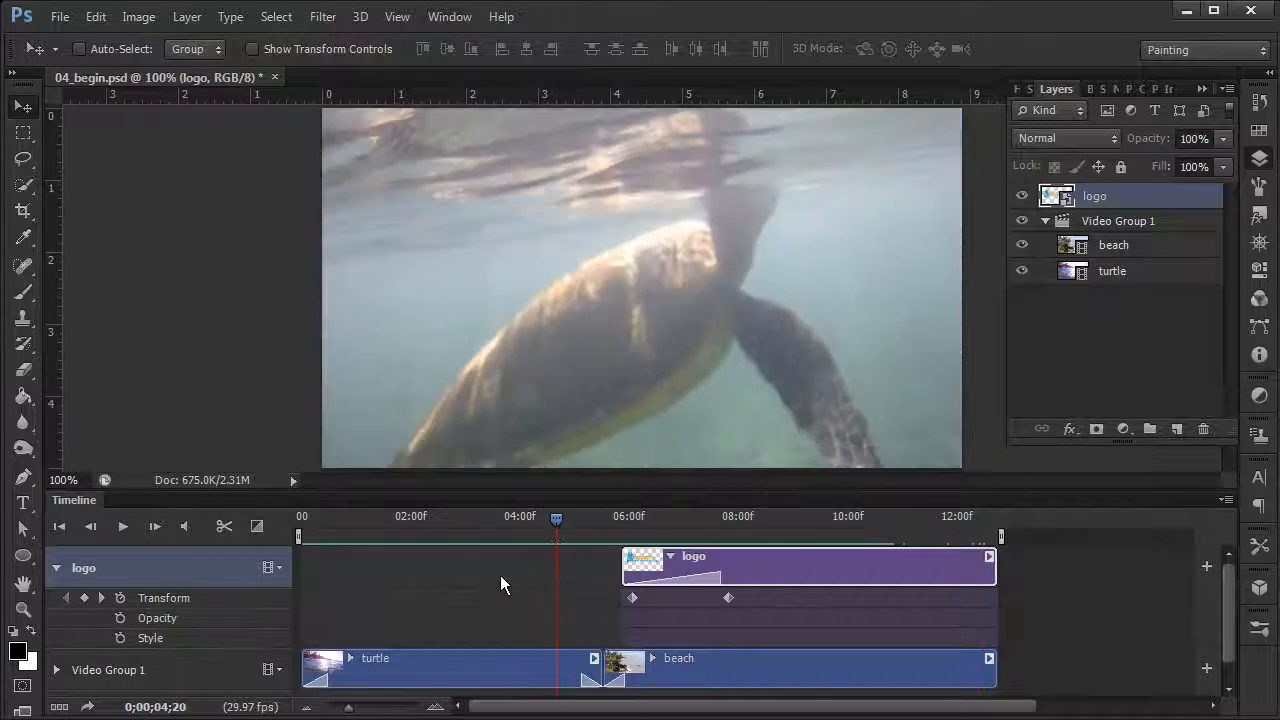
key(space)
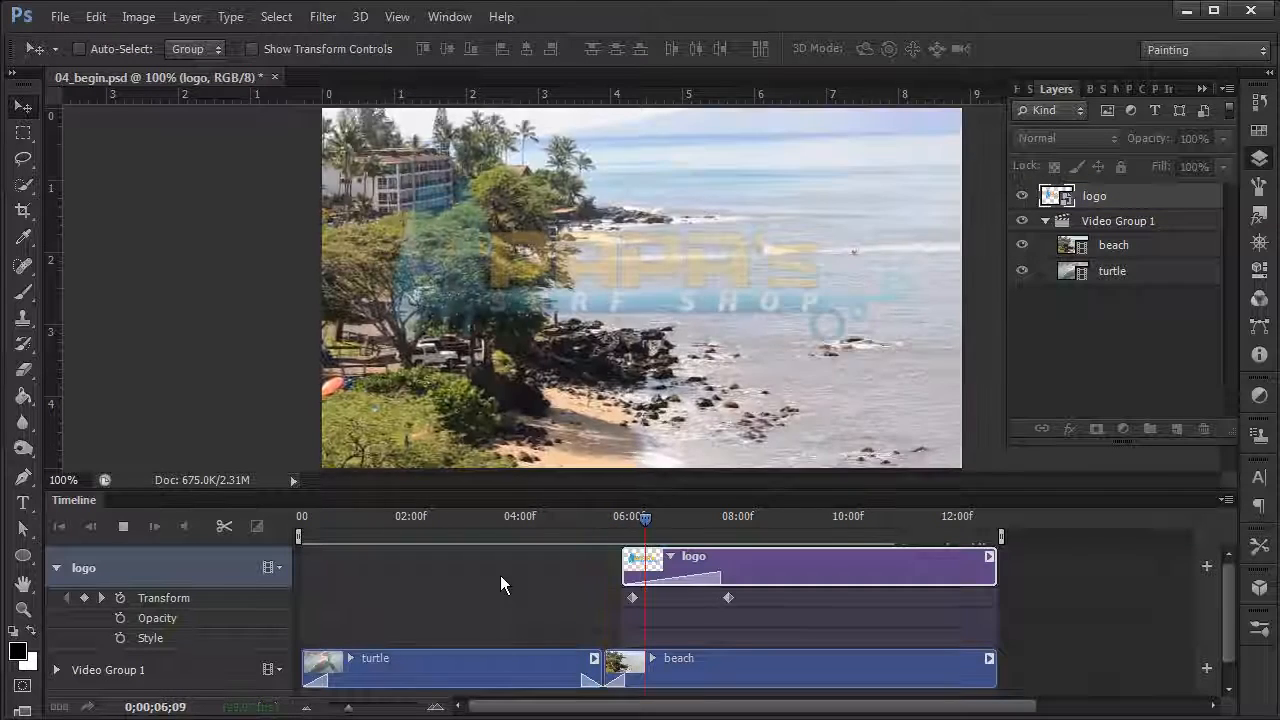